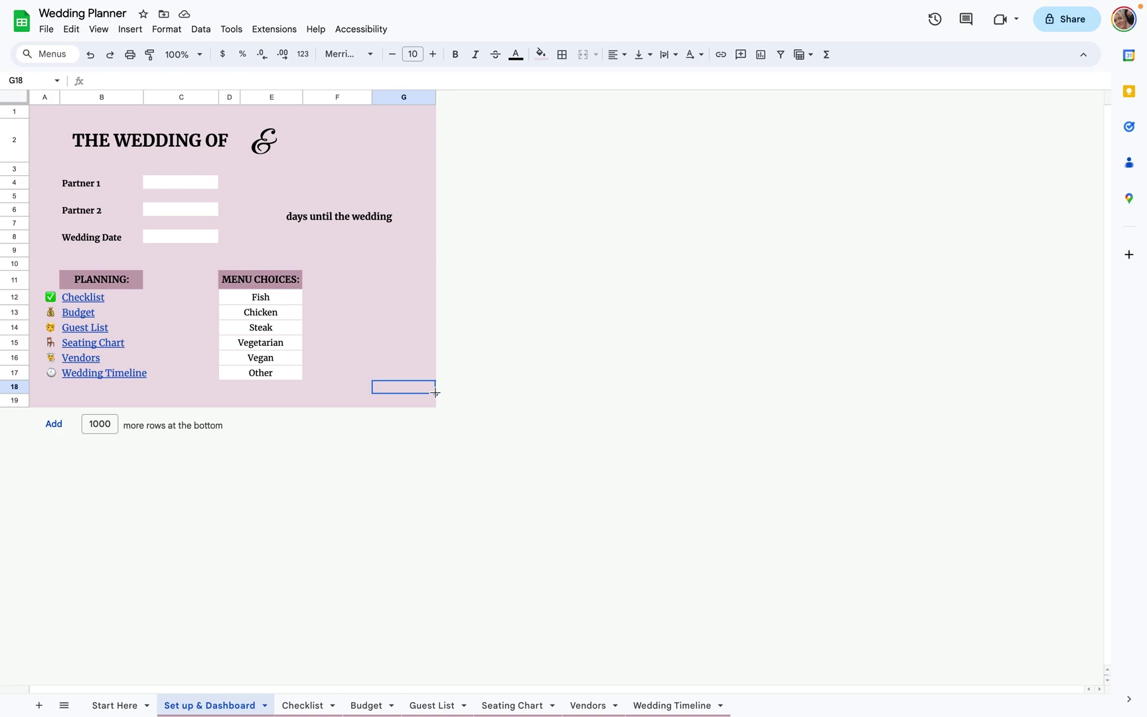
Start making a copy of the planner from the File menu, then cancel without copying.
click(47, 29)
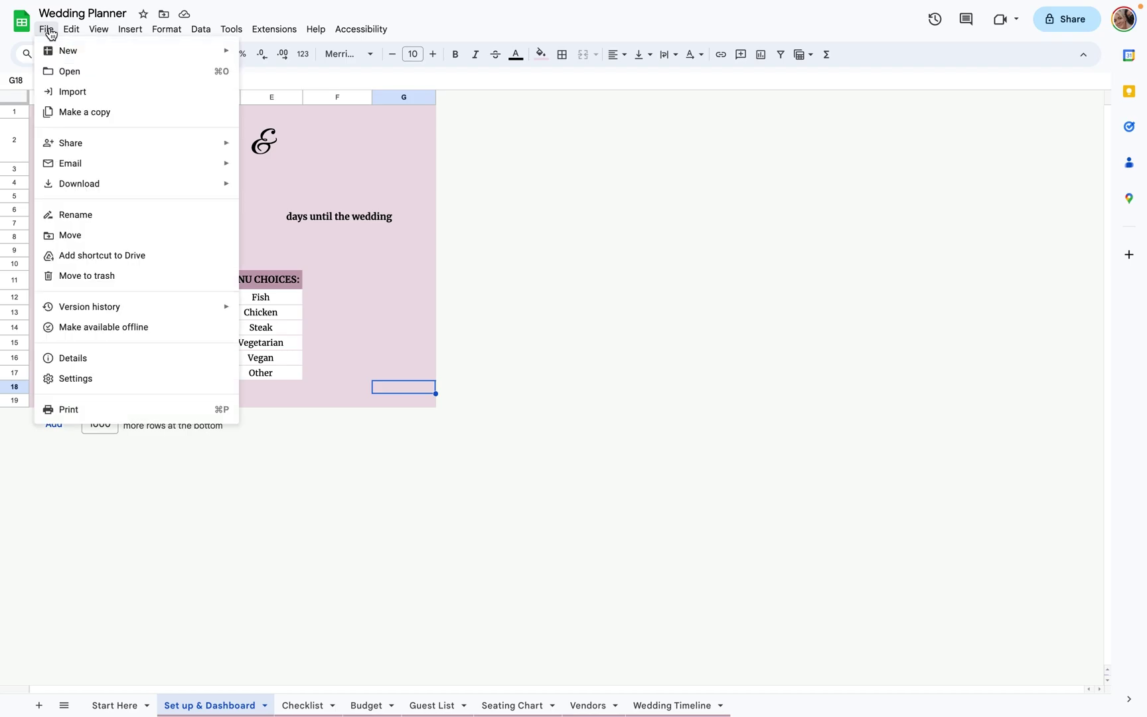
click(78, 113)
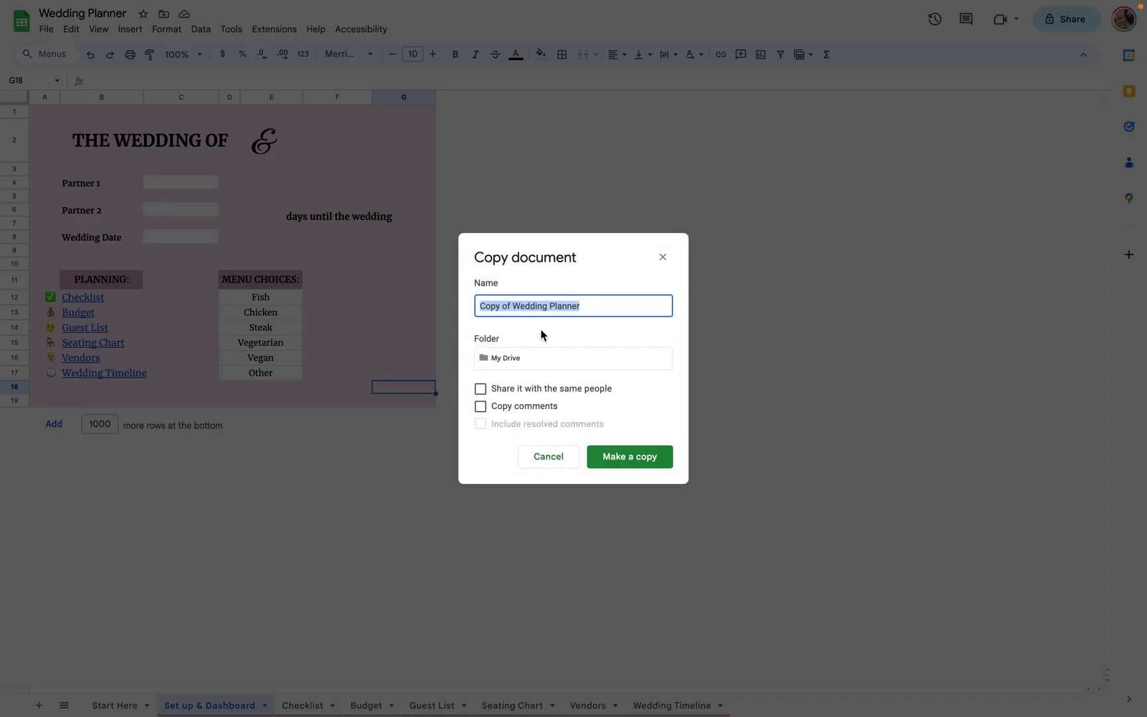
click(524, 357)
click(585, 345)
click(425, 397)
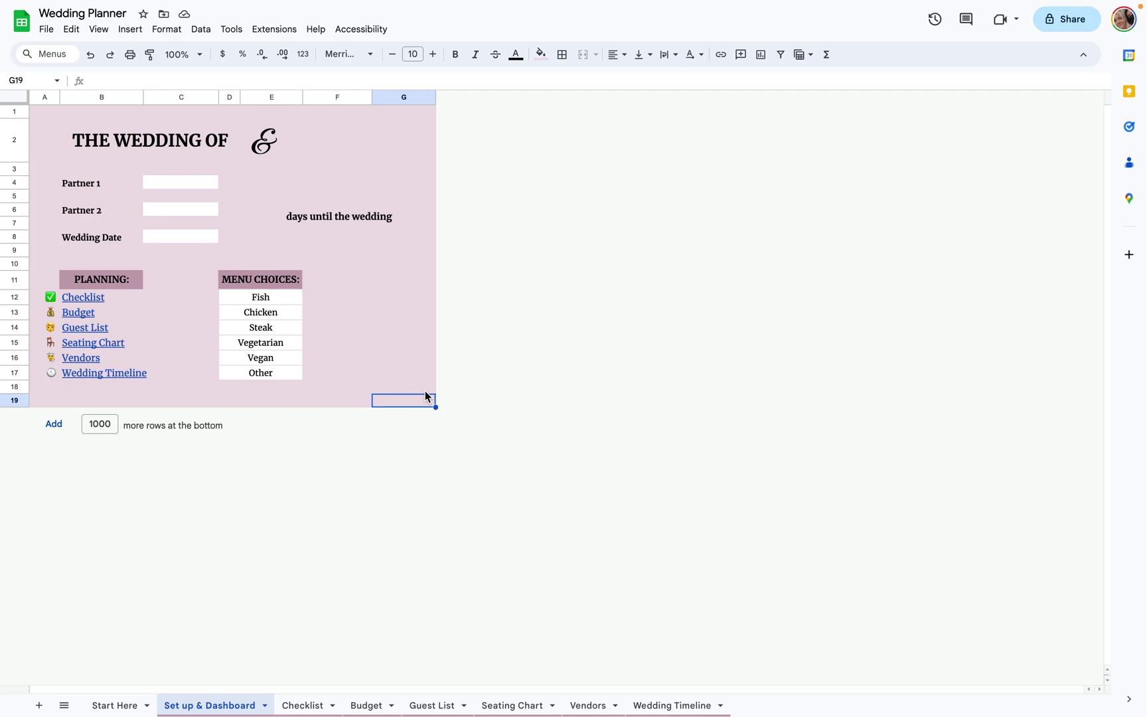
Enter both partners' names in the Partner 1 (C4) and Partner 2 (C6) cells.
double_click(191, 179)
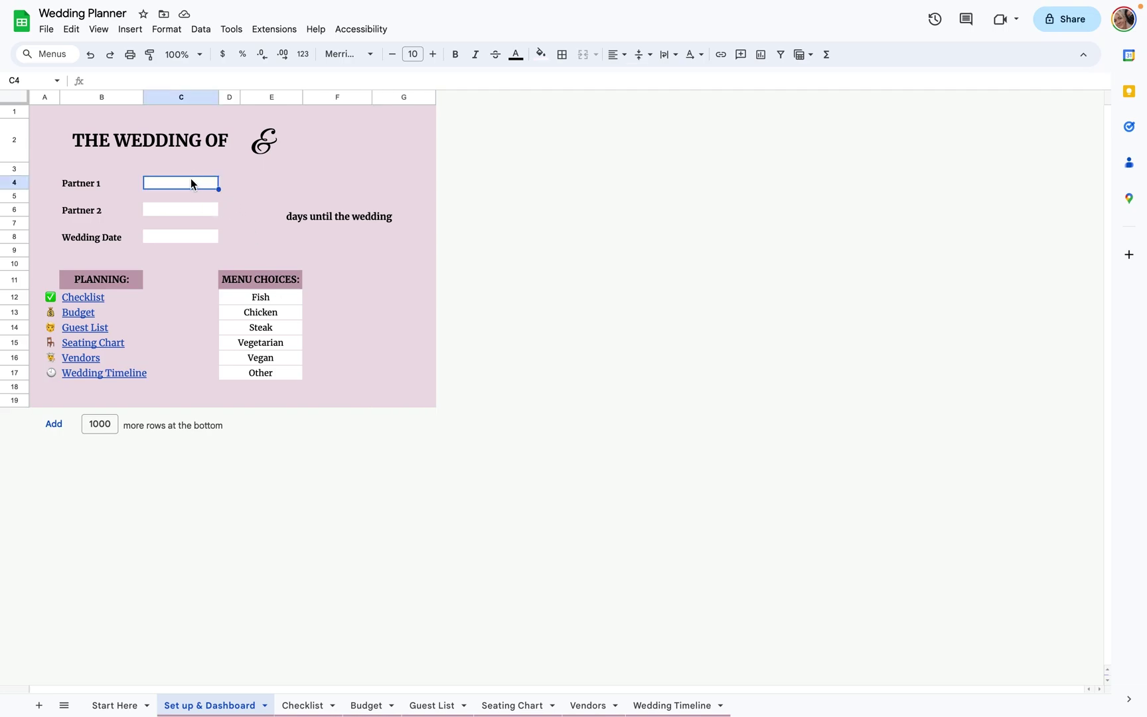
text(Sarah)
click(195, 206)
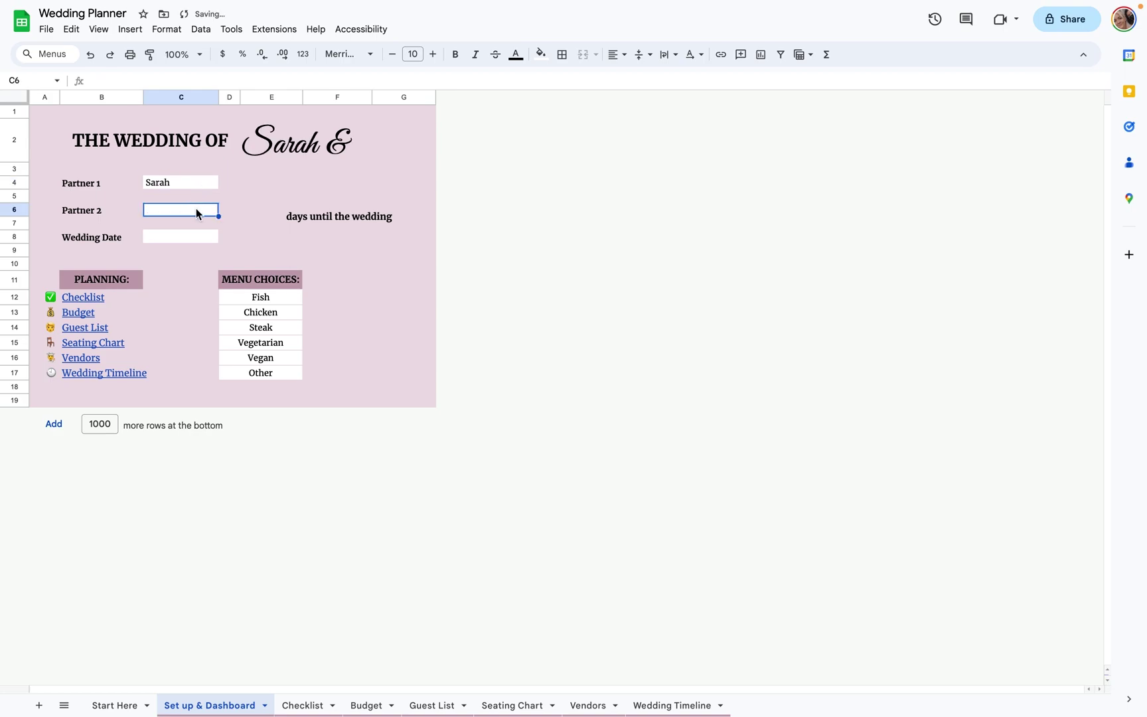
text(Ben)
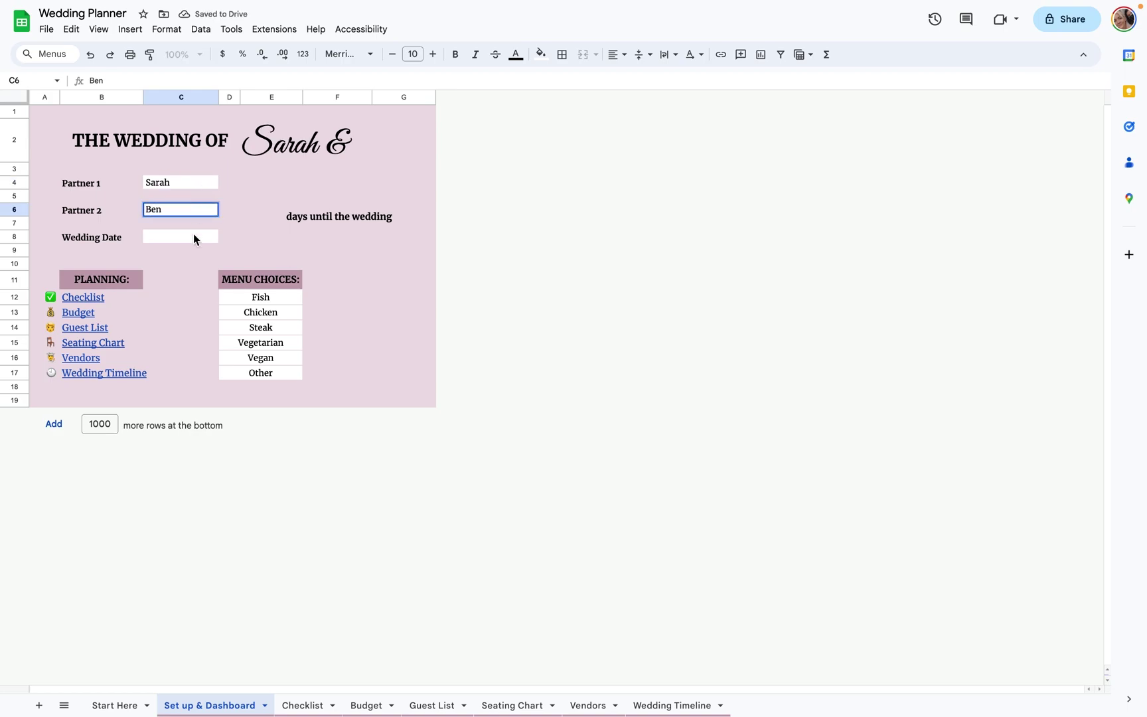
click(192, 232)
Pick August 1, 2024 as the wedding date and check the 337-day countdown formula.
double_click(192, 234)
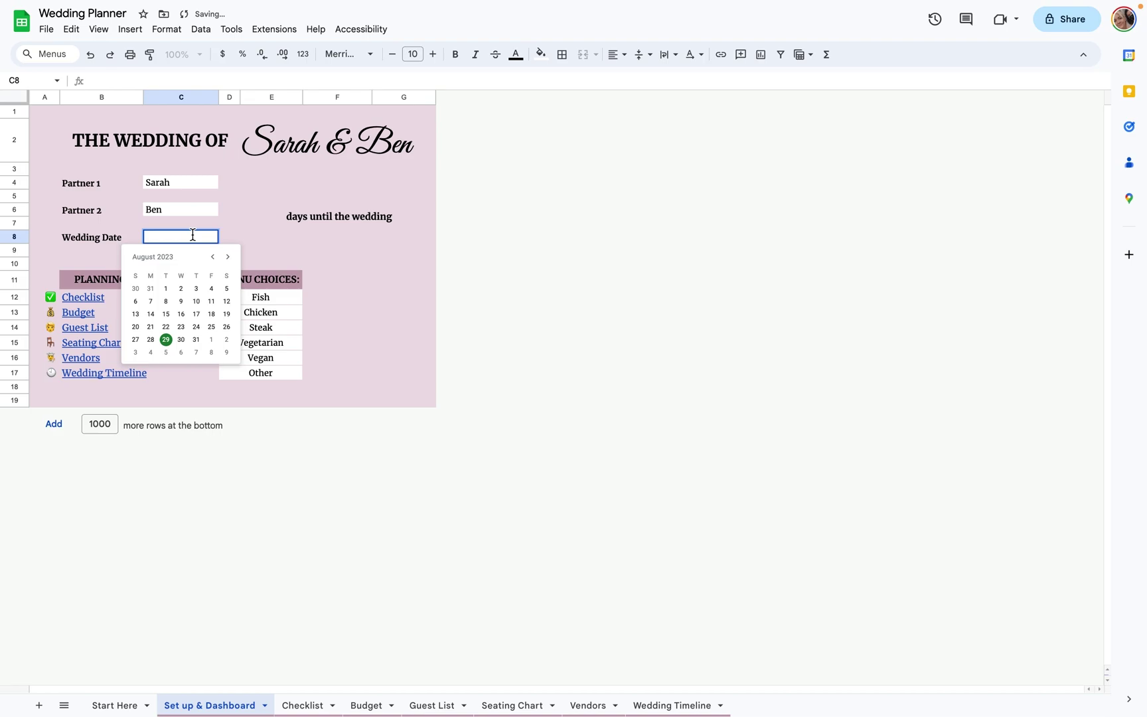
click(228, 257)
click(228, 258)
click(227, 257)
click(228, 257)
click(228, 258)
click(228, 257)
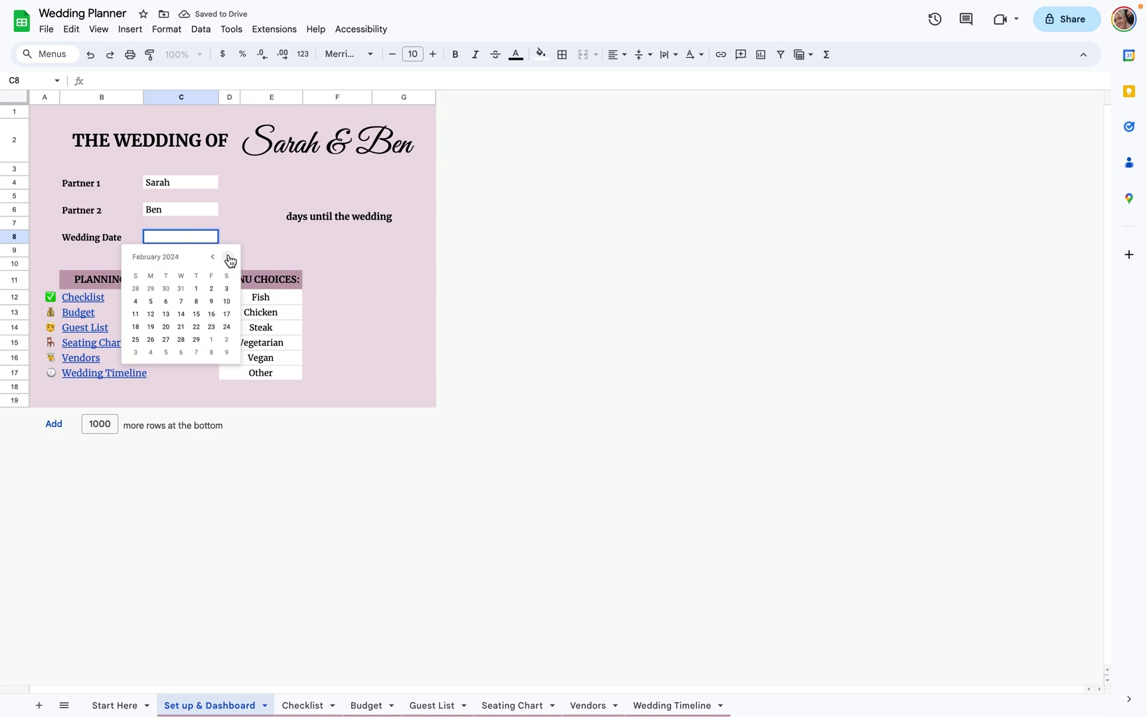
click(228, 258)
click(228, 258)
click(228, 258)
click(228, 258)
click(228, 258)
click(228, 258)
click(197, 288)
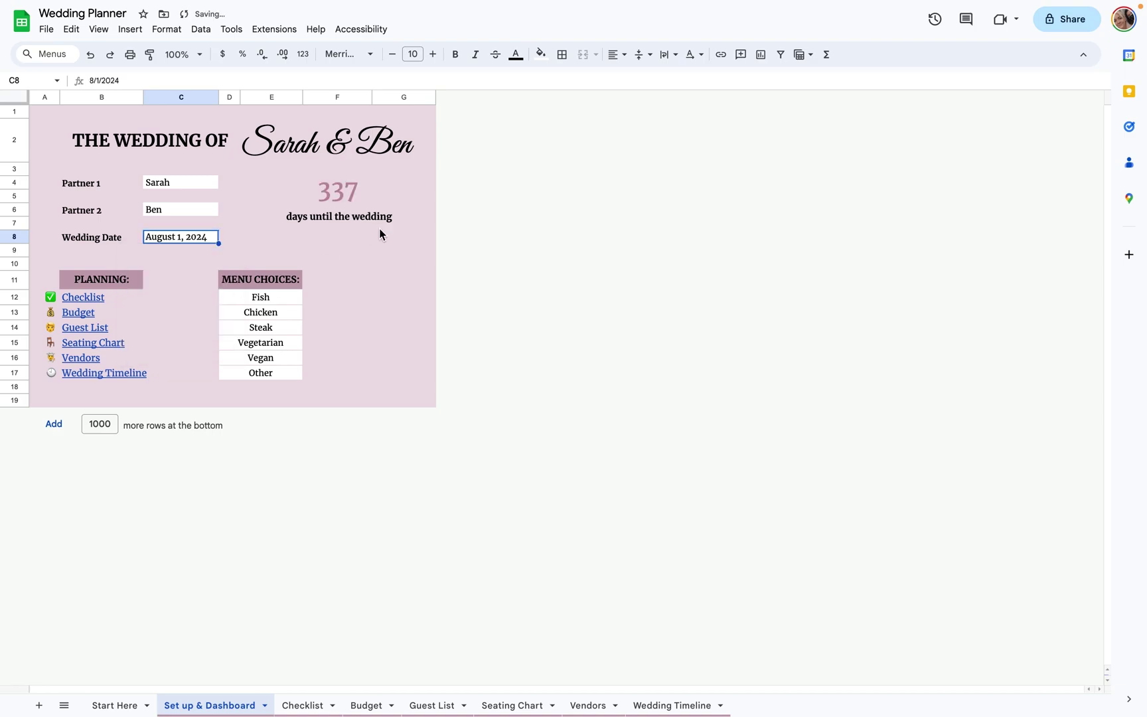
click(375, 197)
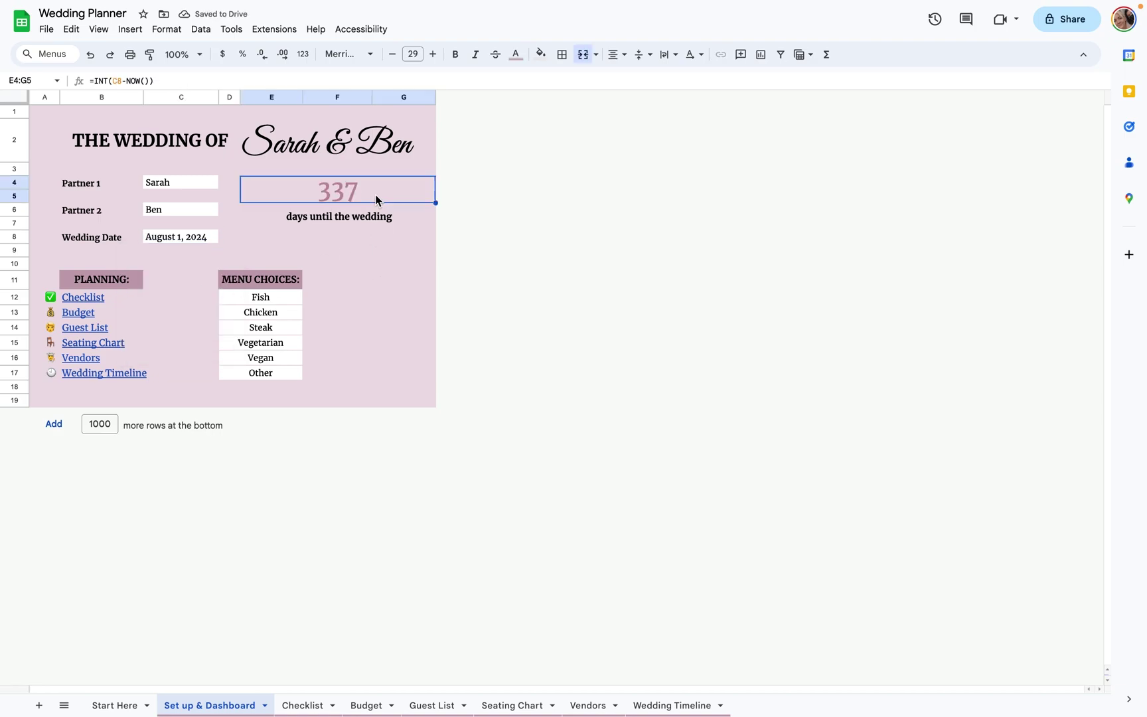
click(170, 286)
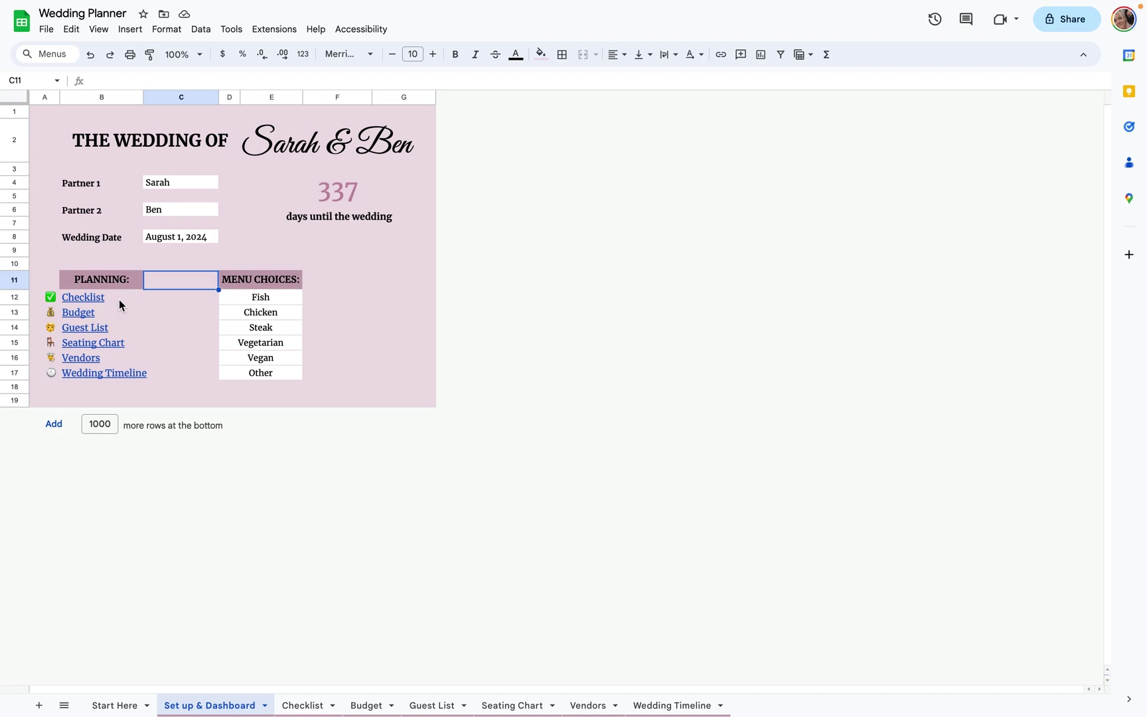
Select the dashboard's meal choices Fish through Other, then follow the Checklist link to its sheet.
mouse_move(120, 300)
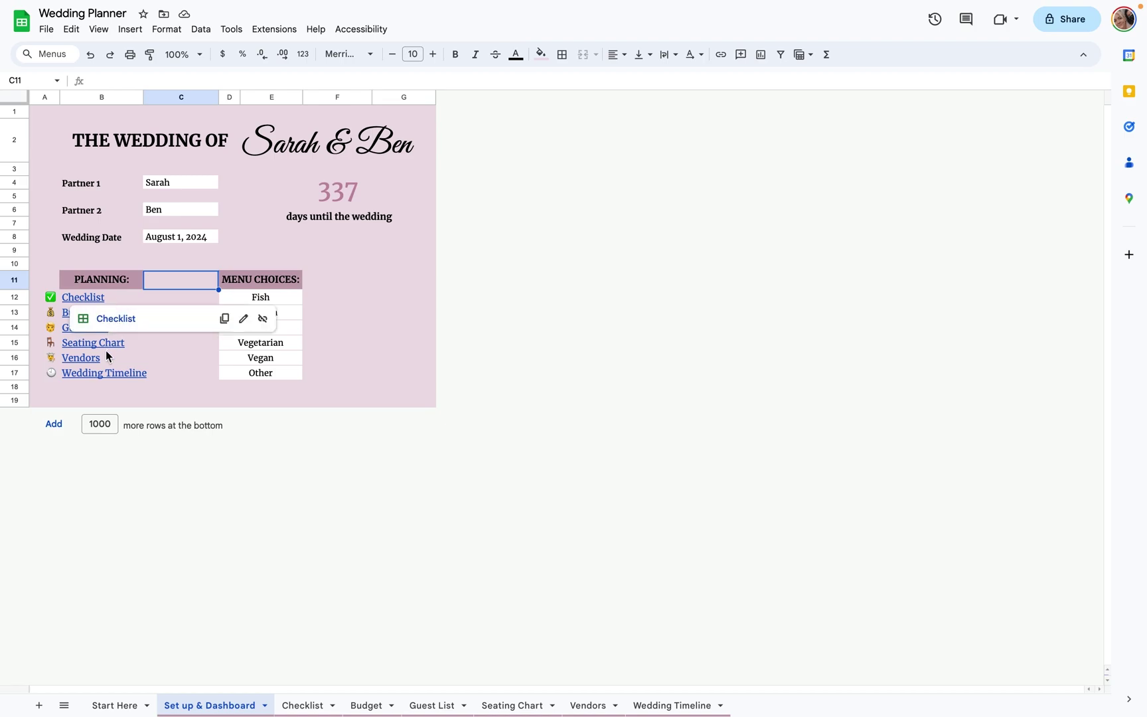
mouse_move(83, 362)
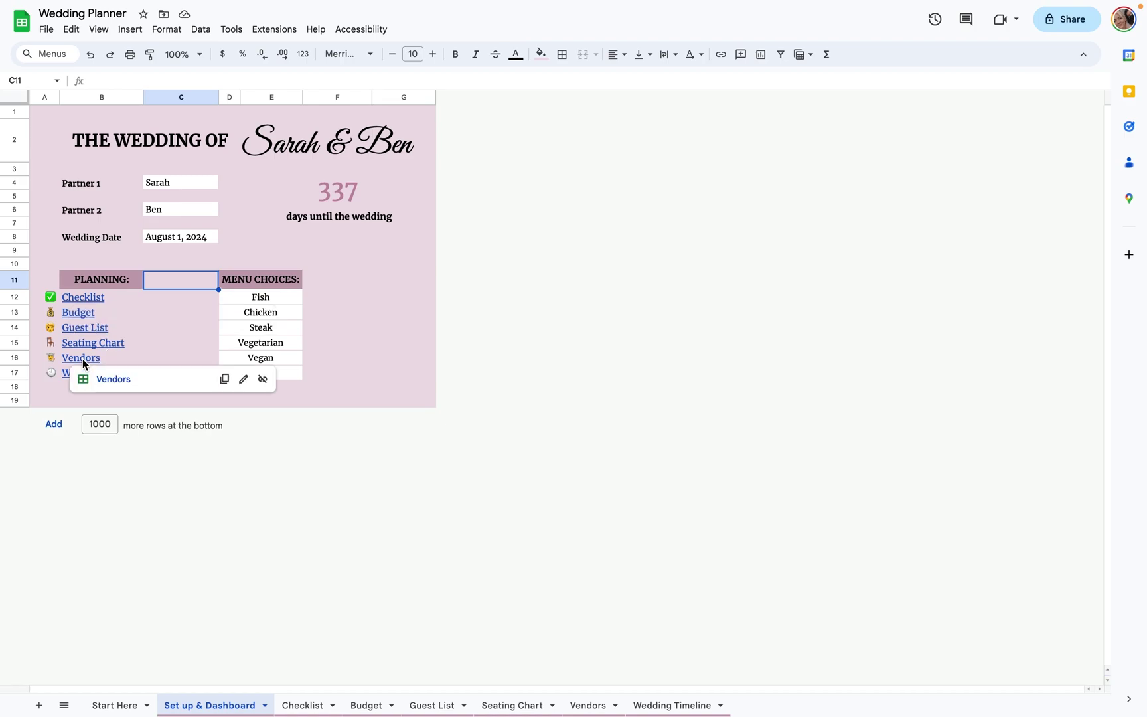
click(286, 295)
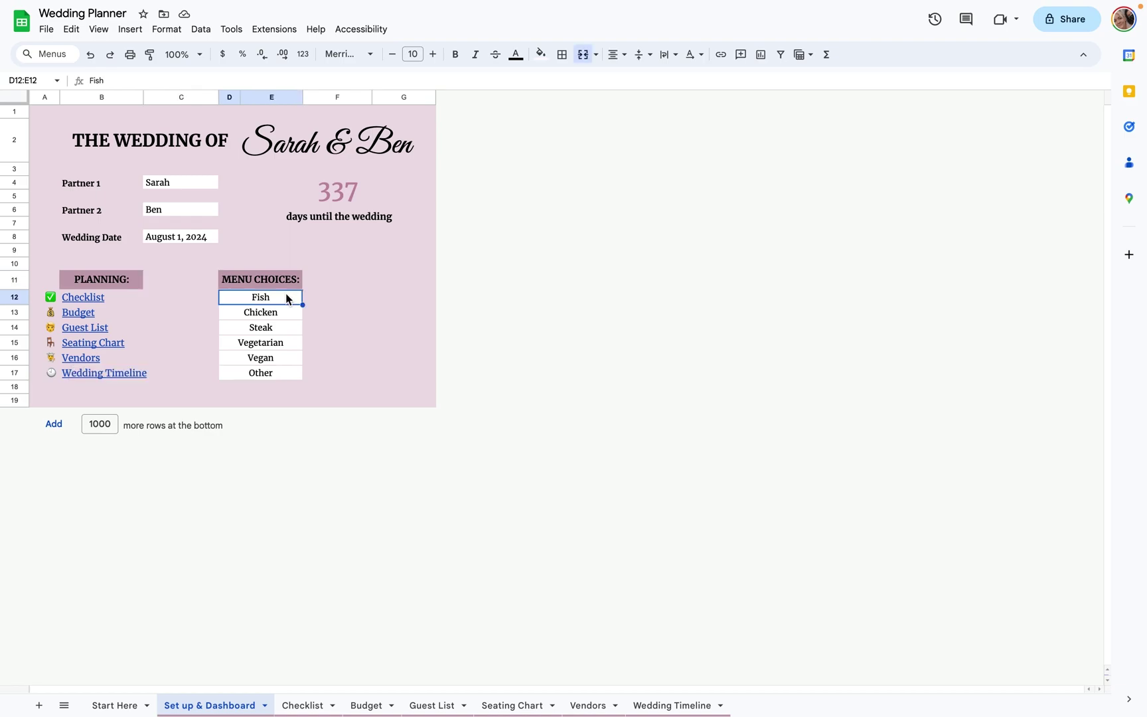
drag(282, 299, 282, 374)
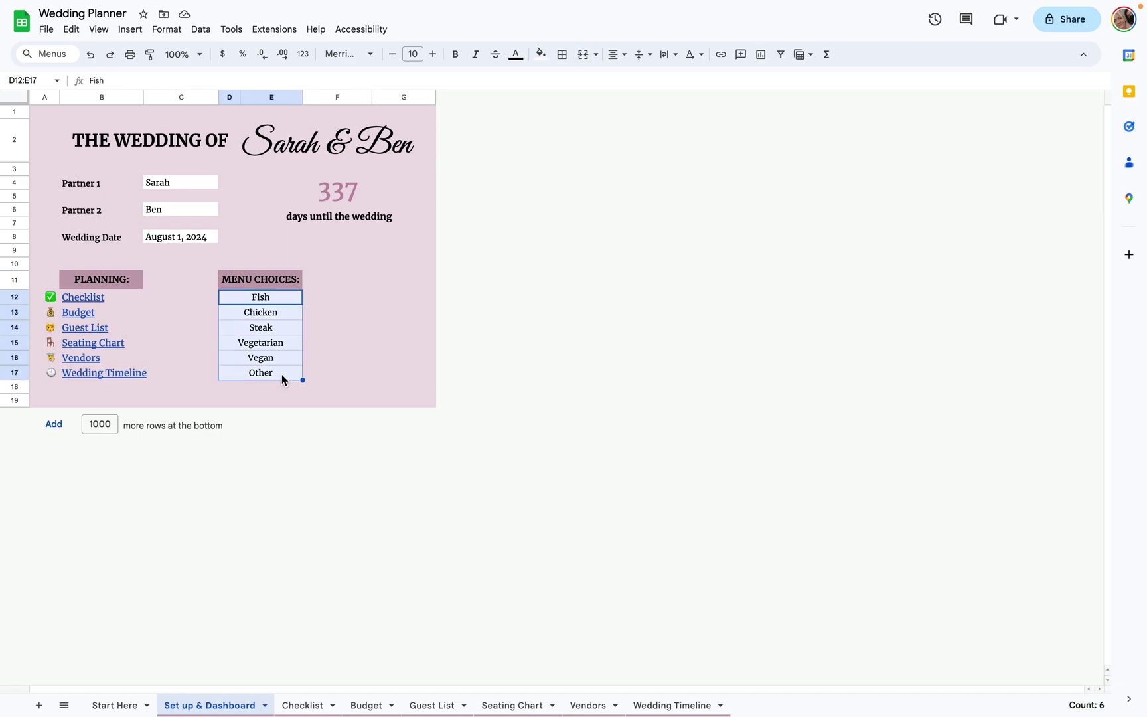
click(284, 301)
click(83, 298)
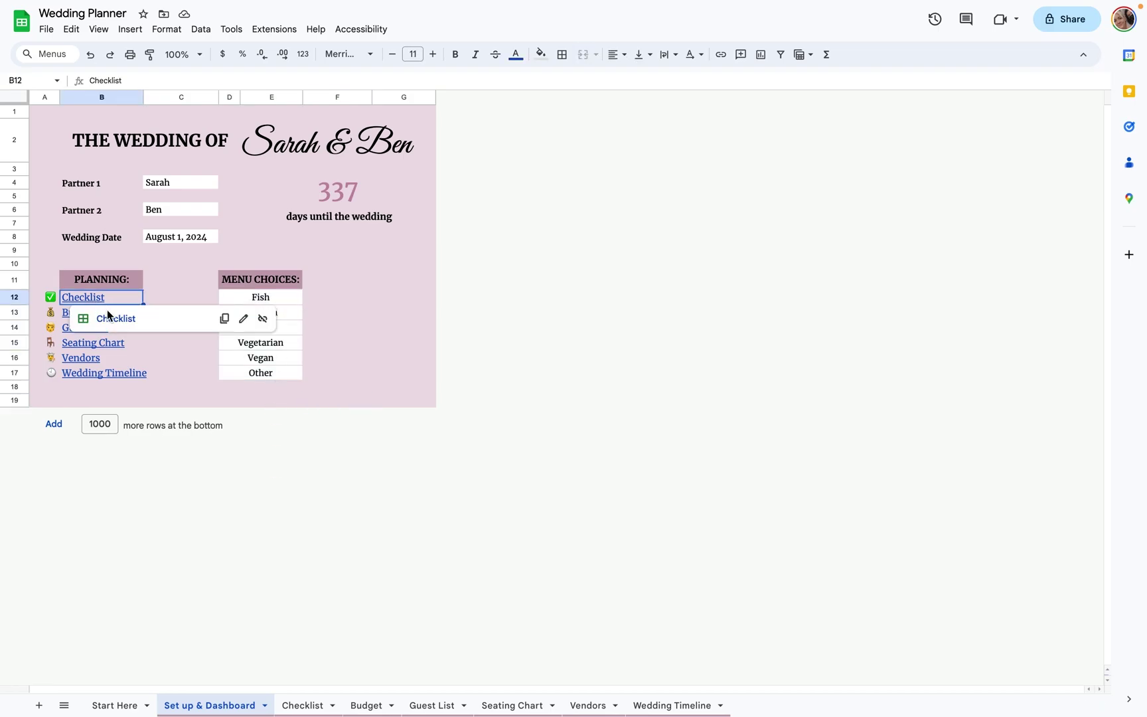
click(116, 325)
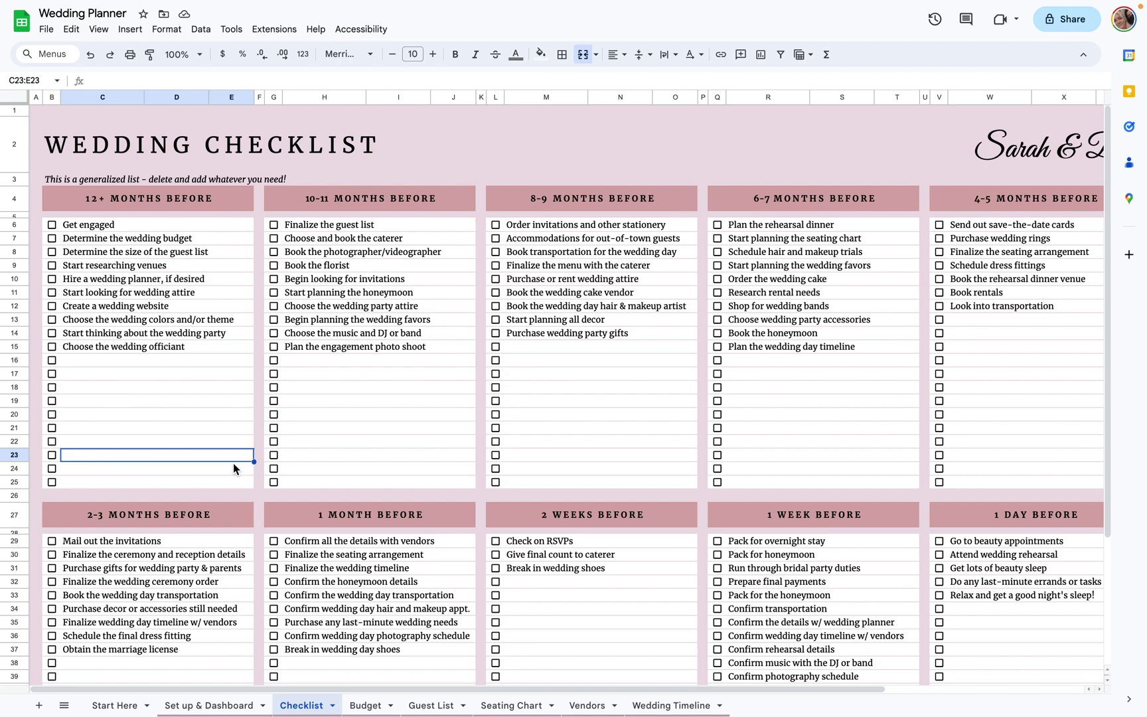
Tick Get engaged, then undo the extra ticks on the budget and guest-list tasks.
click(175, 202)
click(333, 209)
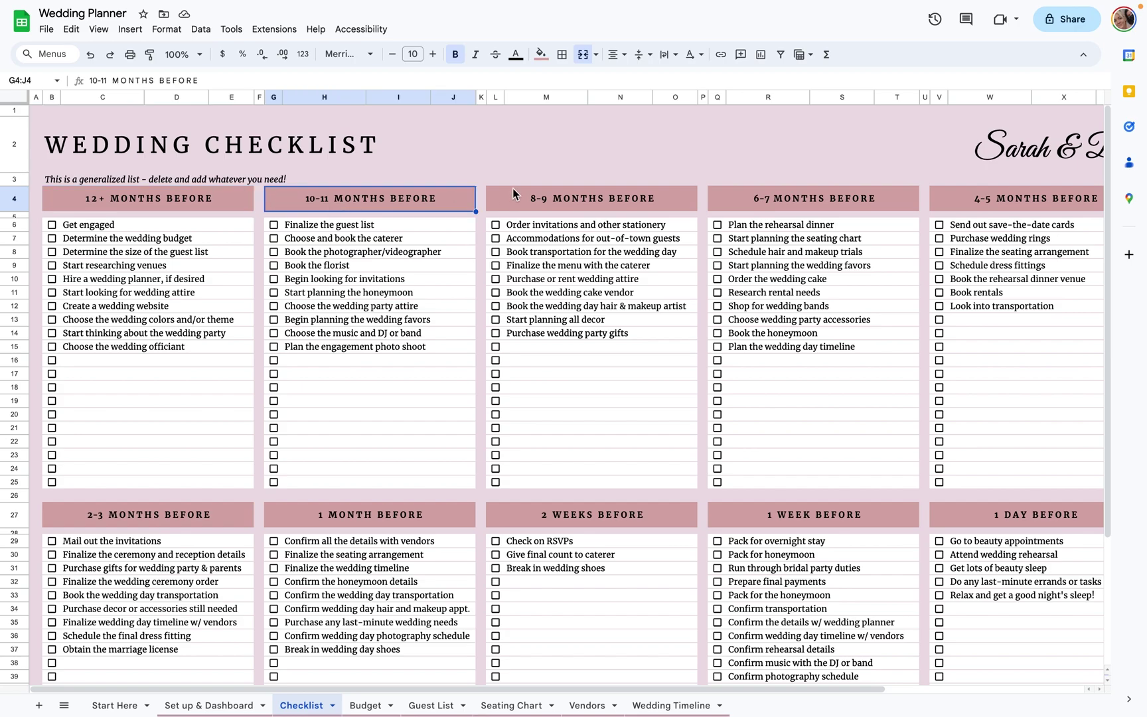
click(596, 207)
click(52, 224)
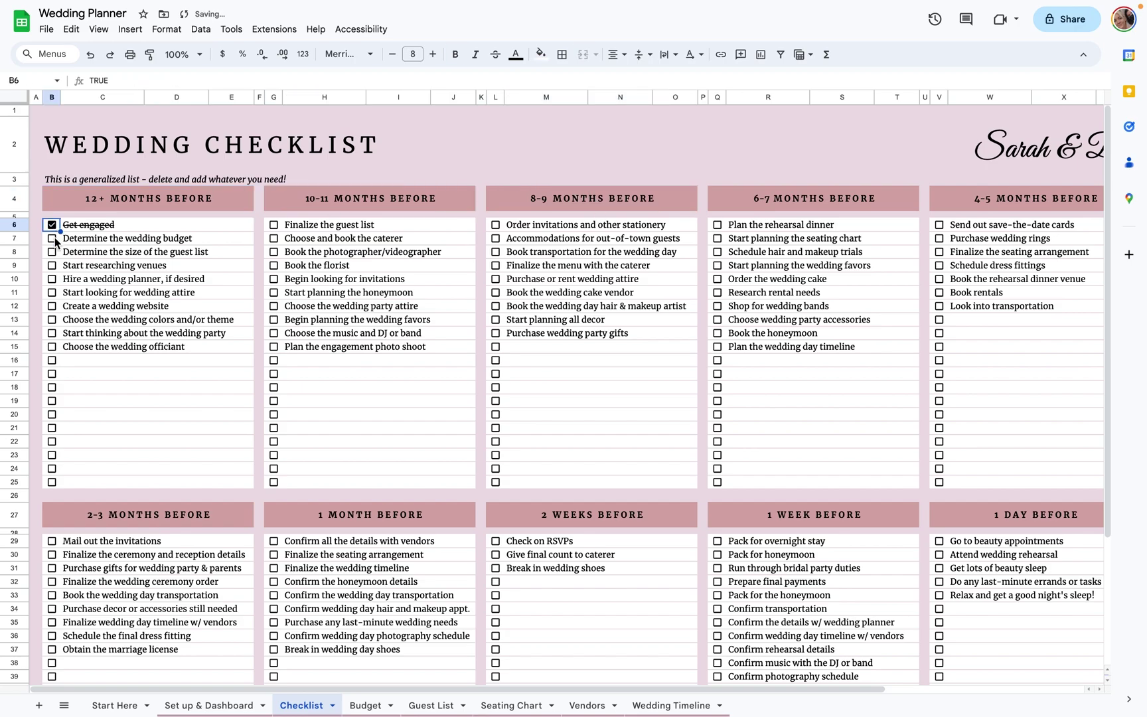
click(52, 237)
click(51, 251)
scroll(525, 342, right, 5)
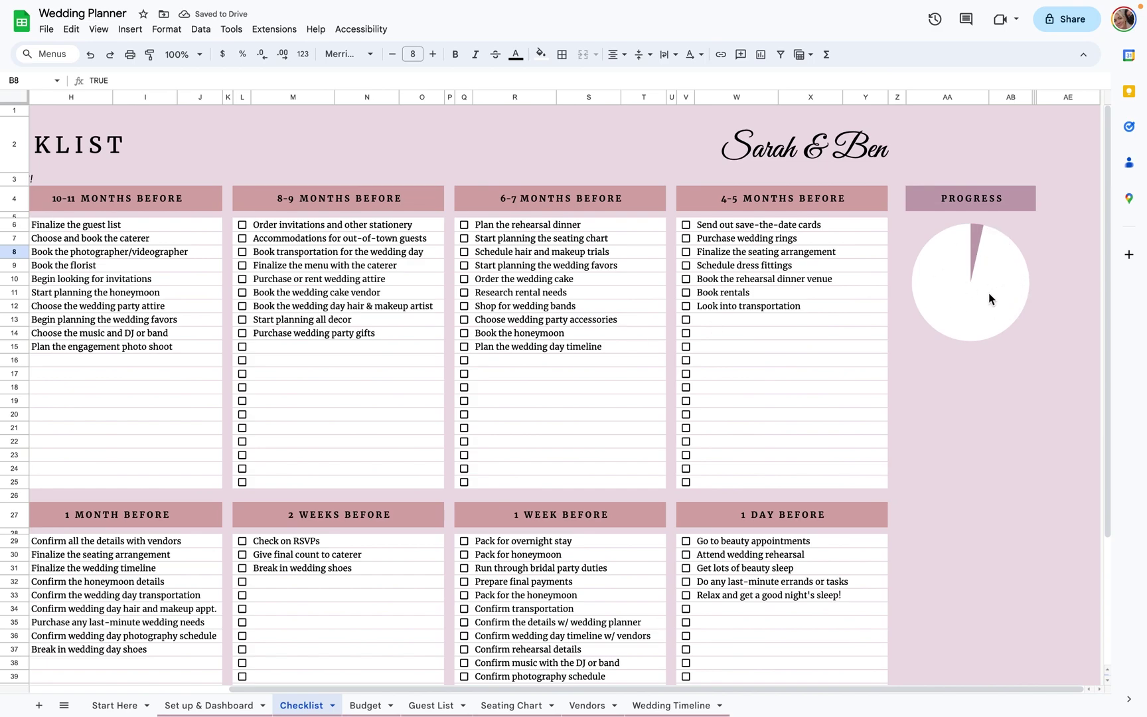
scroll(967, 286, left, 5)
click(117, 255)
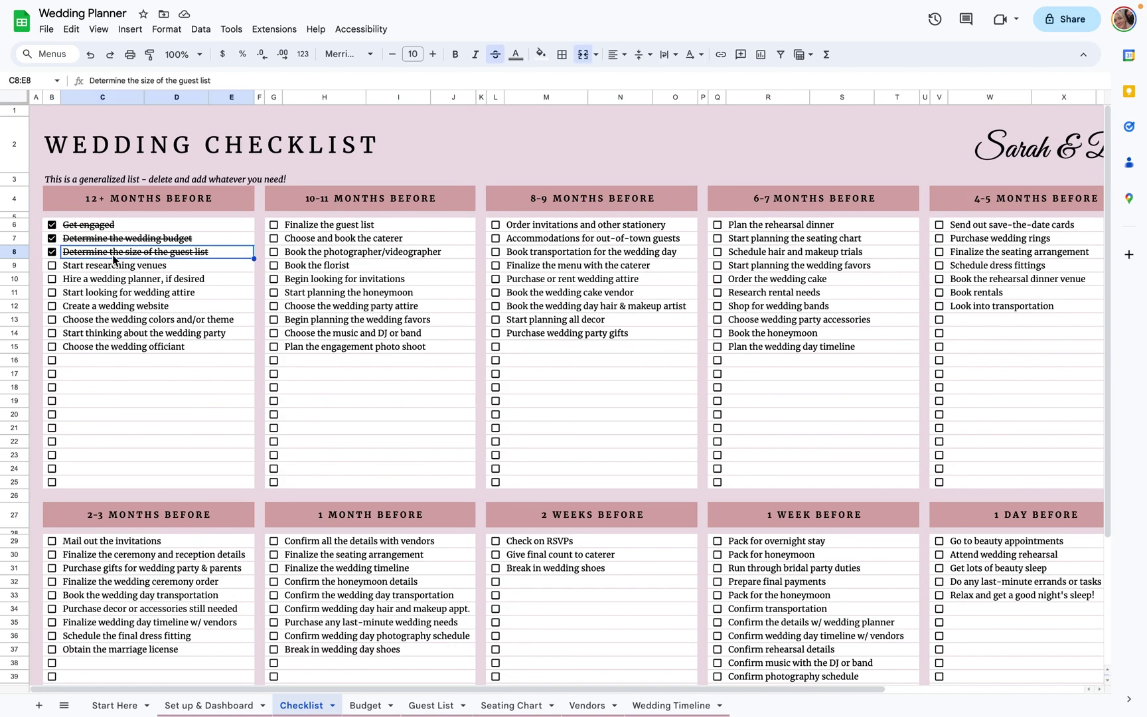
key(ctrl+z)
key(ctrl+z)
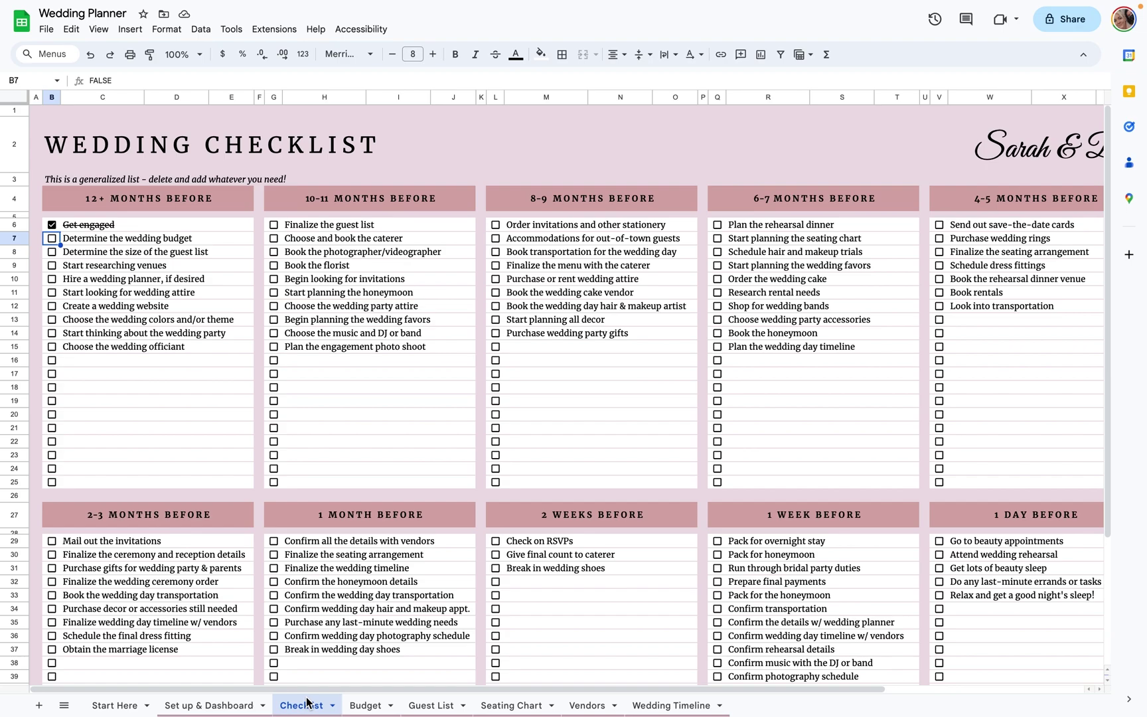
Open the Budget sheet and look over the expense categories and descriptions Venue through Misc. expenses.
click(366, 703)
drag(763, 362, 756, 520)
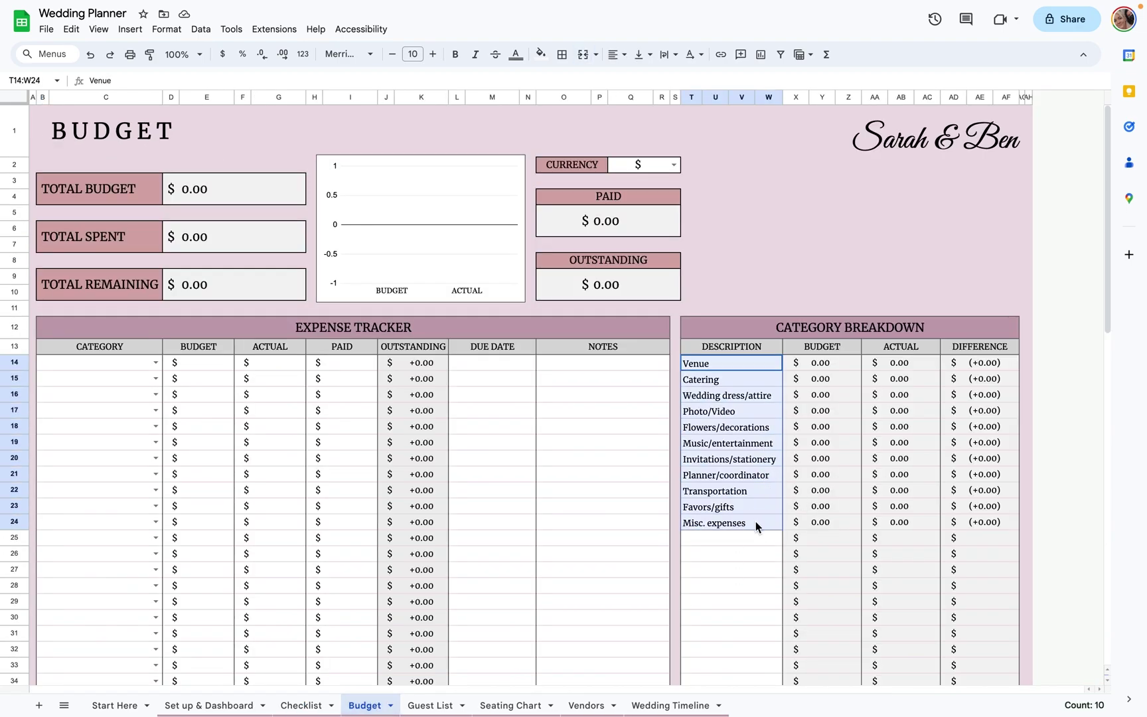
click(753, 528)
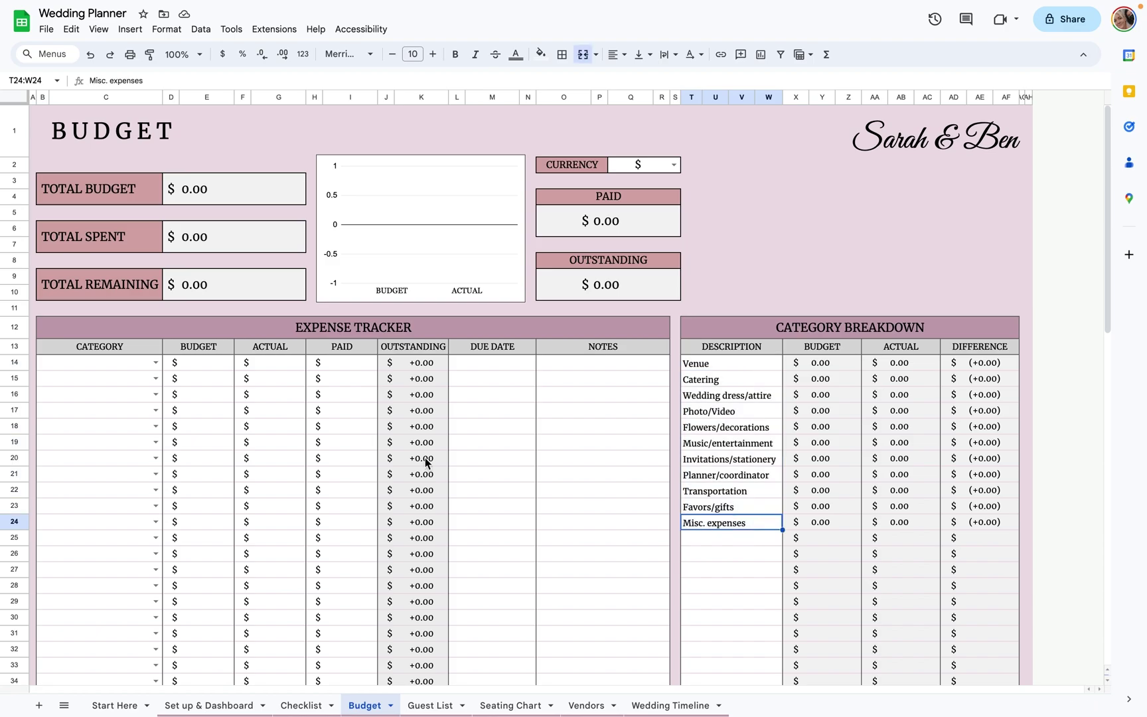
click(154, 363)
click(155, 364)
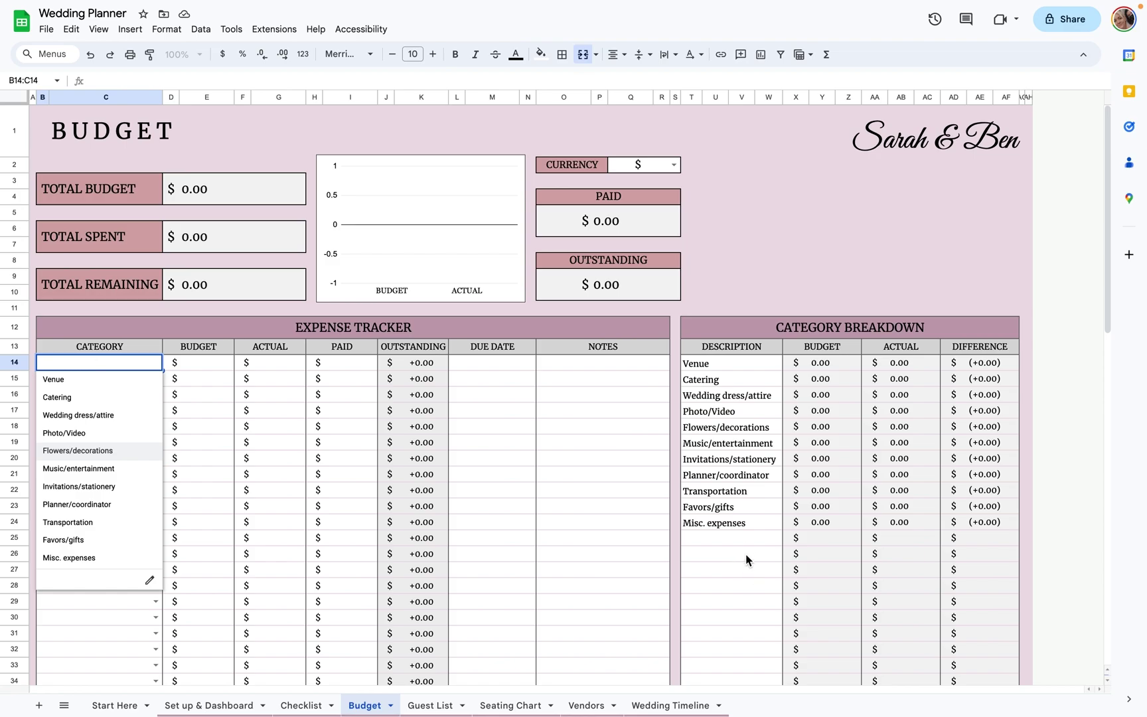
click(748, 363)
drag(748, 363, 744, 528)
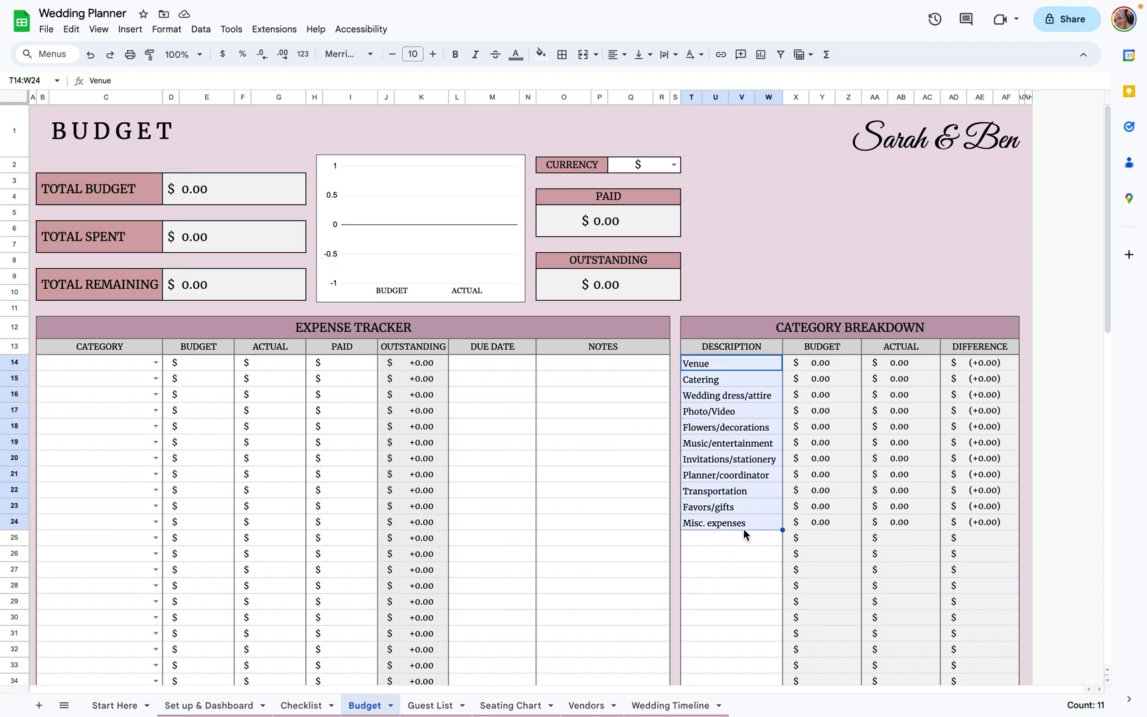
Switch the budget currency in Q2 to £, then back to $.
click(670, 164)
click(654, 200)
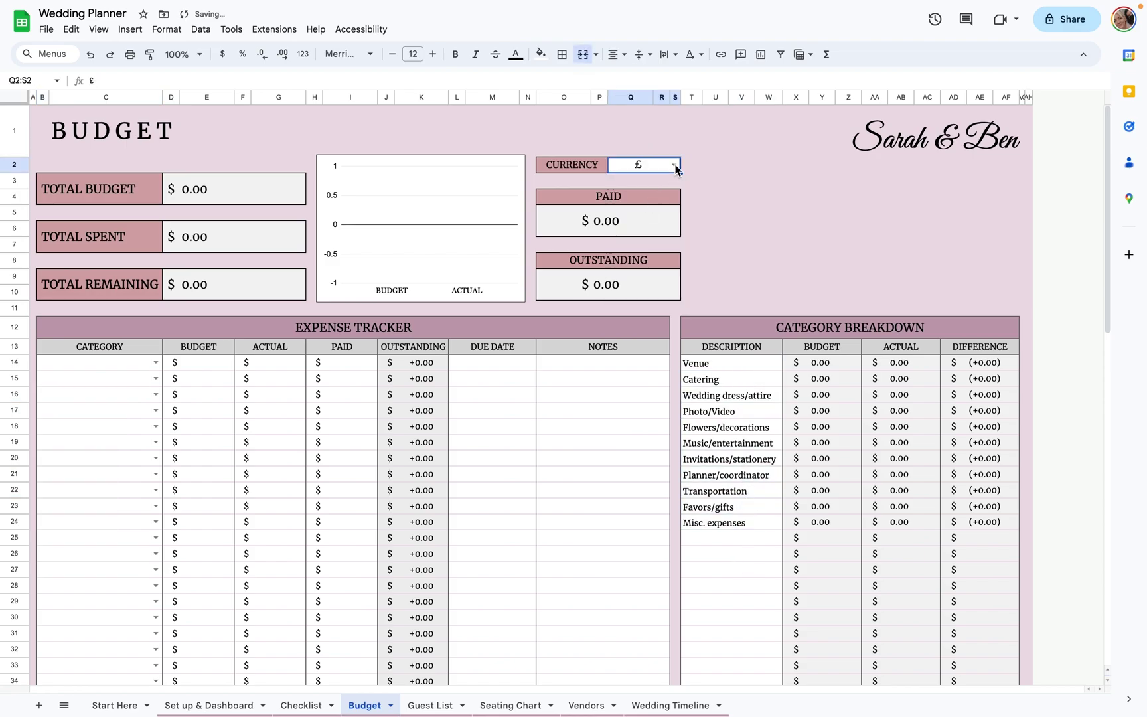
click(673, 167)
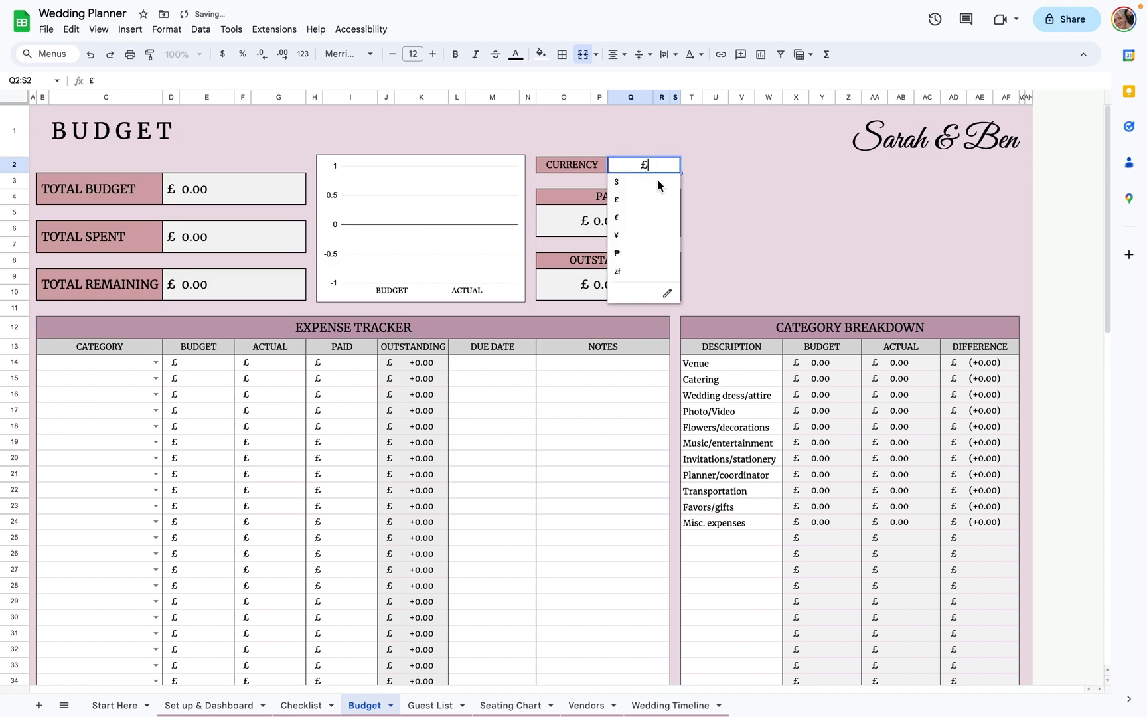
click(658, 180)
Log Venue in row 14 with a 4000 budget, 3800 actual and 1000 paid.
click(155, 362)
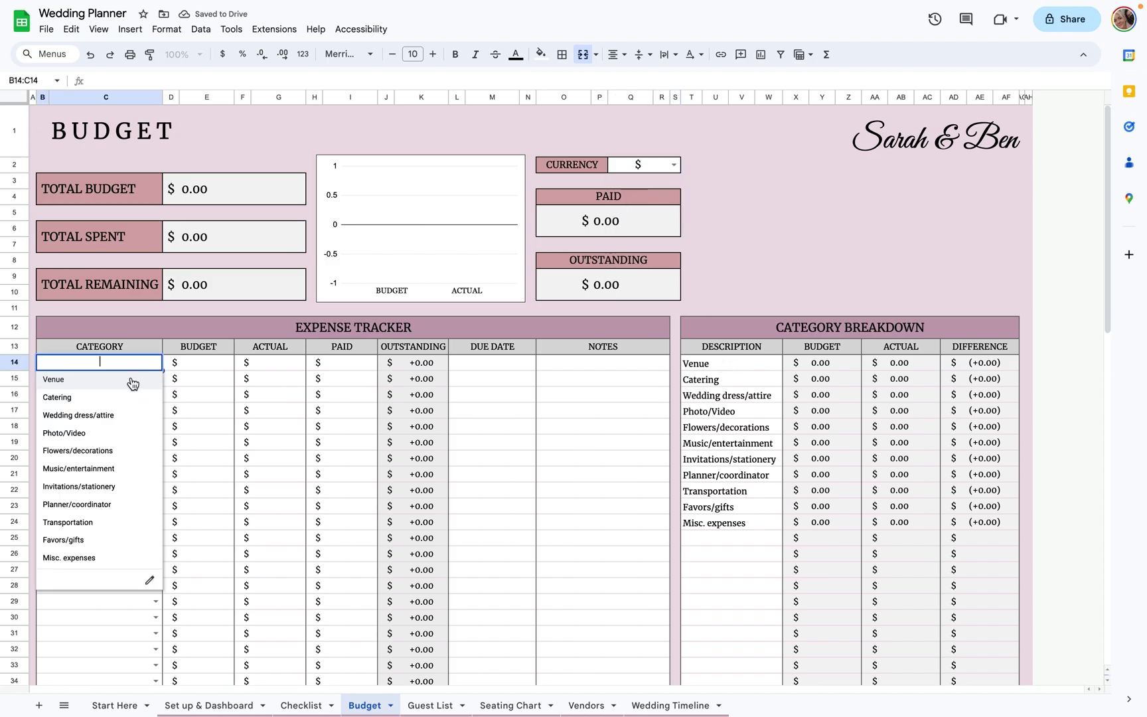
click(133, 381)
click(207, 363)
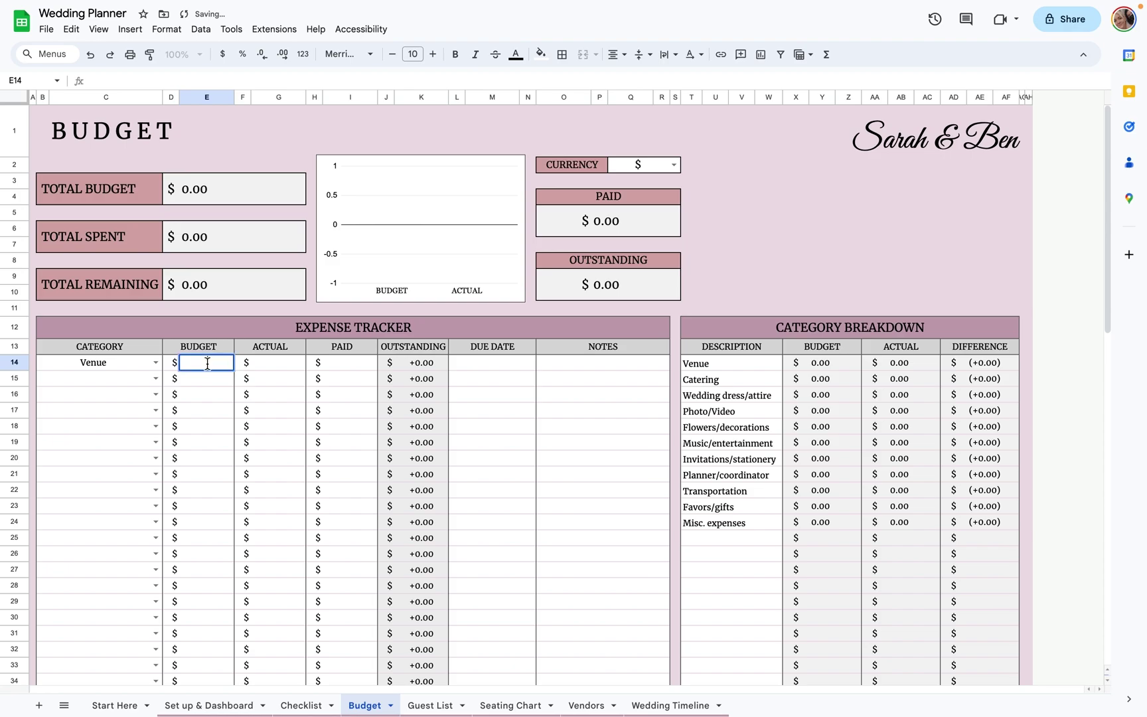
text(4000)
key(Return)
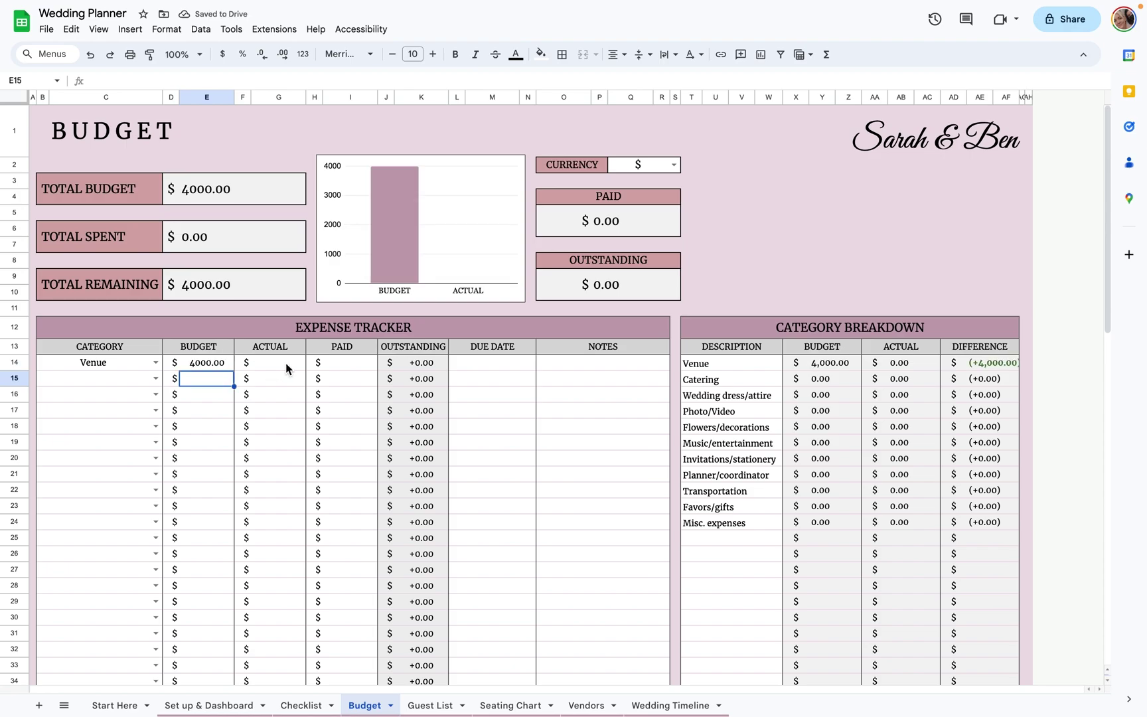
double_click(286, 362)
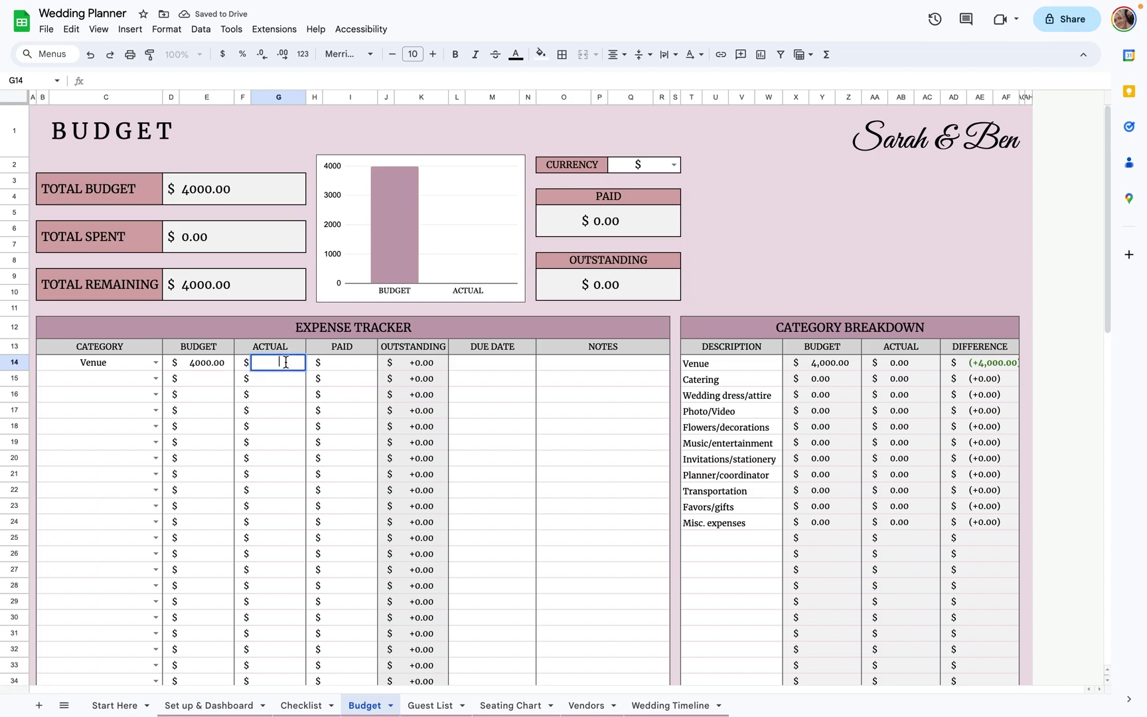
text(3800)
click(355, 363)
double_click(355, 363)
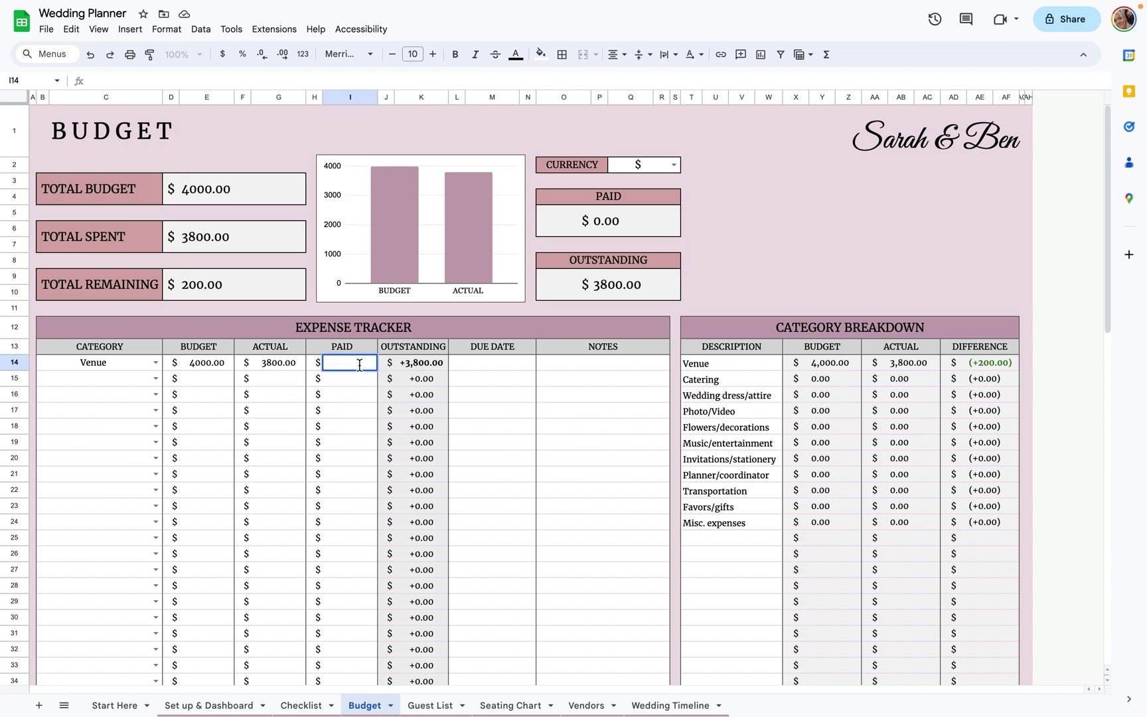
text(1000)
key(Return)
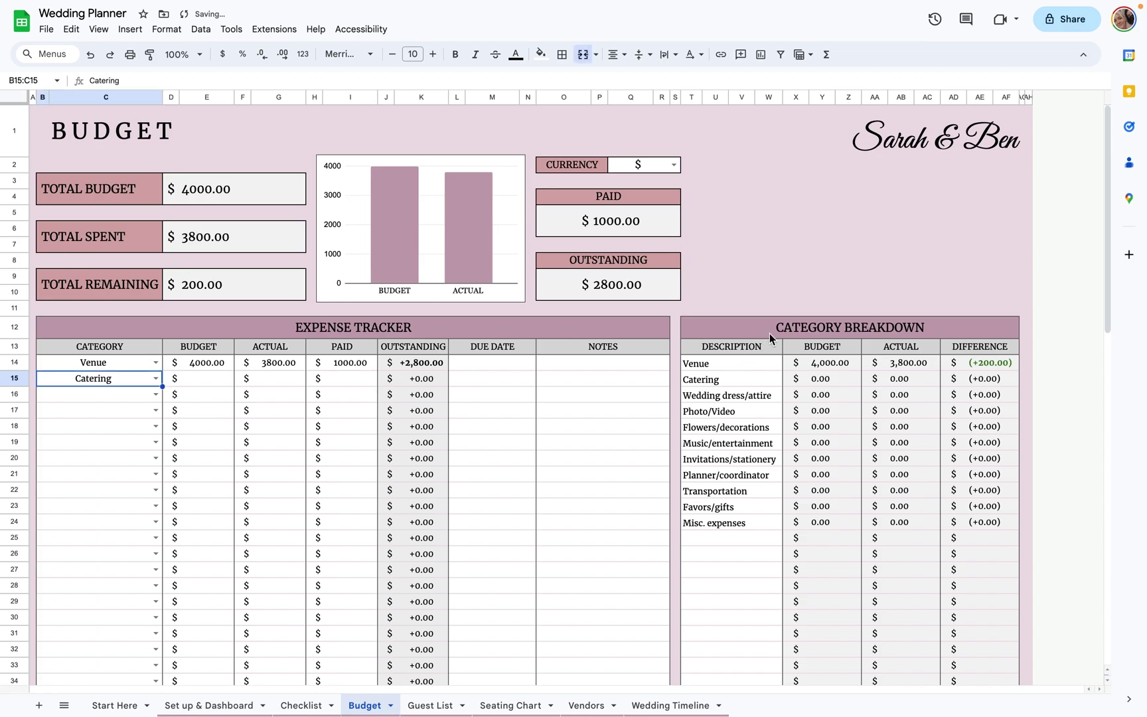
Set row 15 to Catering with a 3000 budget, 3400 actual and 500 paid.
click(806, 325)
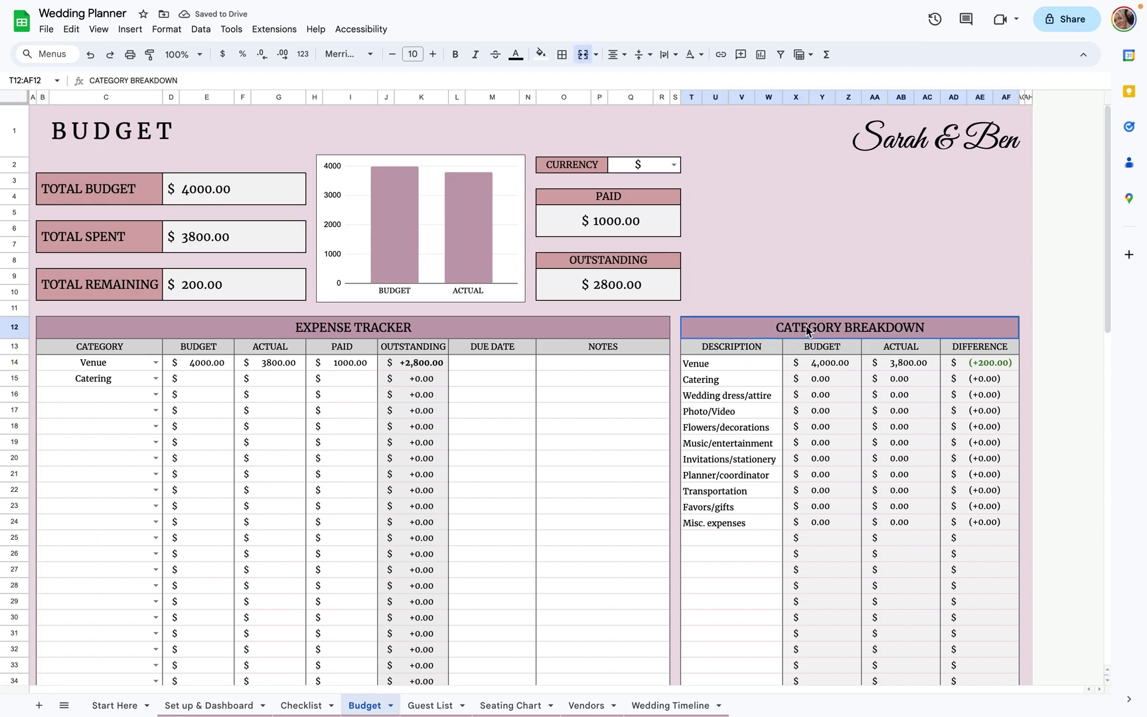
click(731, 364)
click(972, 369)
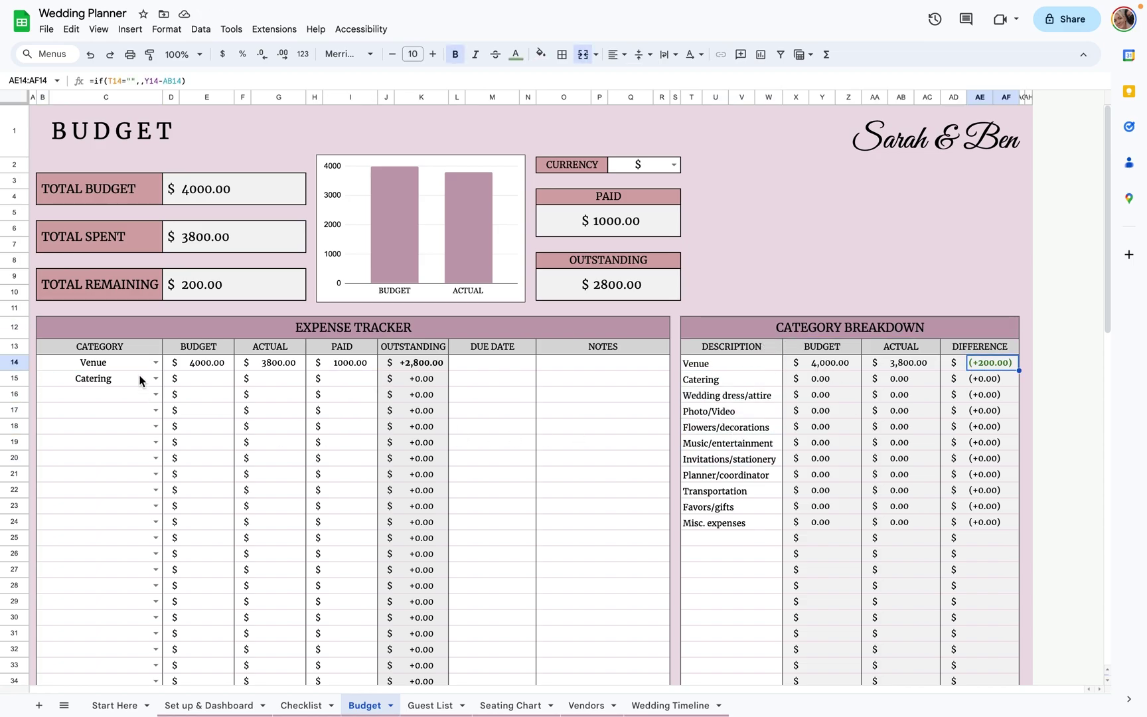
double_click(212, 381)
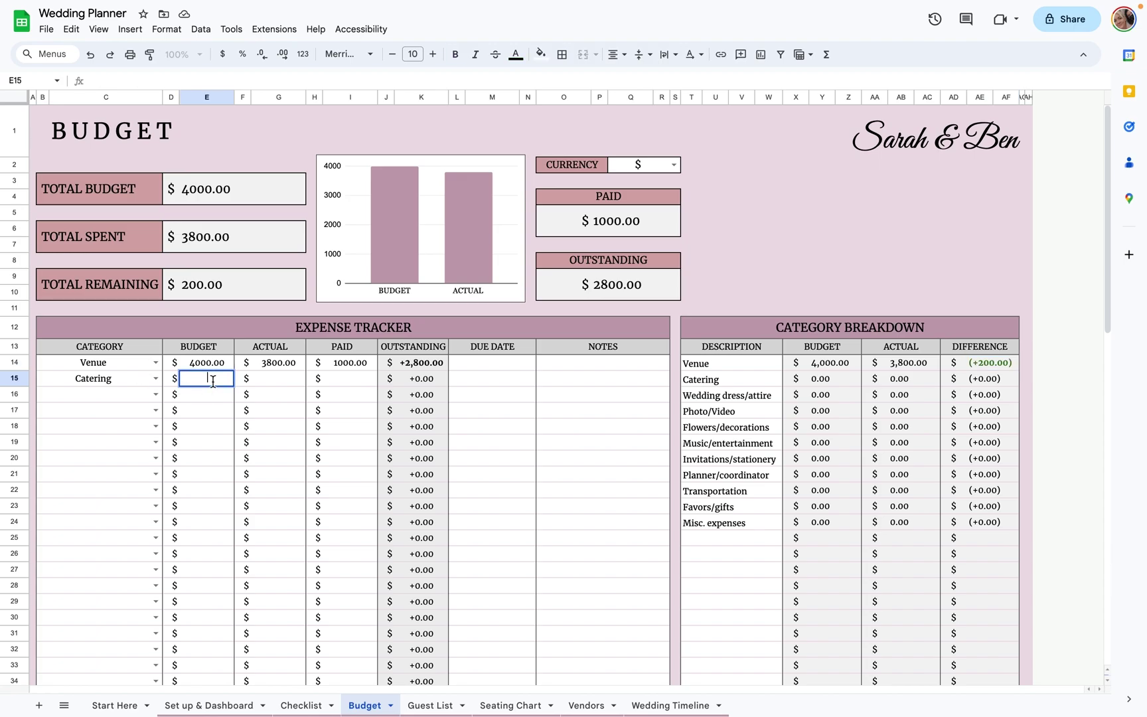
text(3000)
key(Return)
click(283, 377)
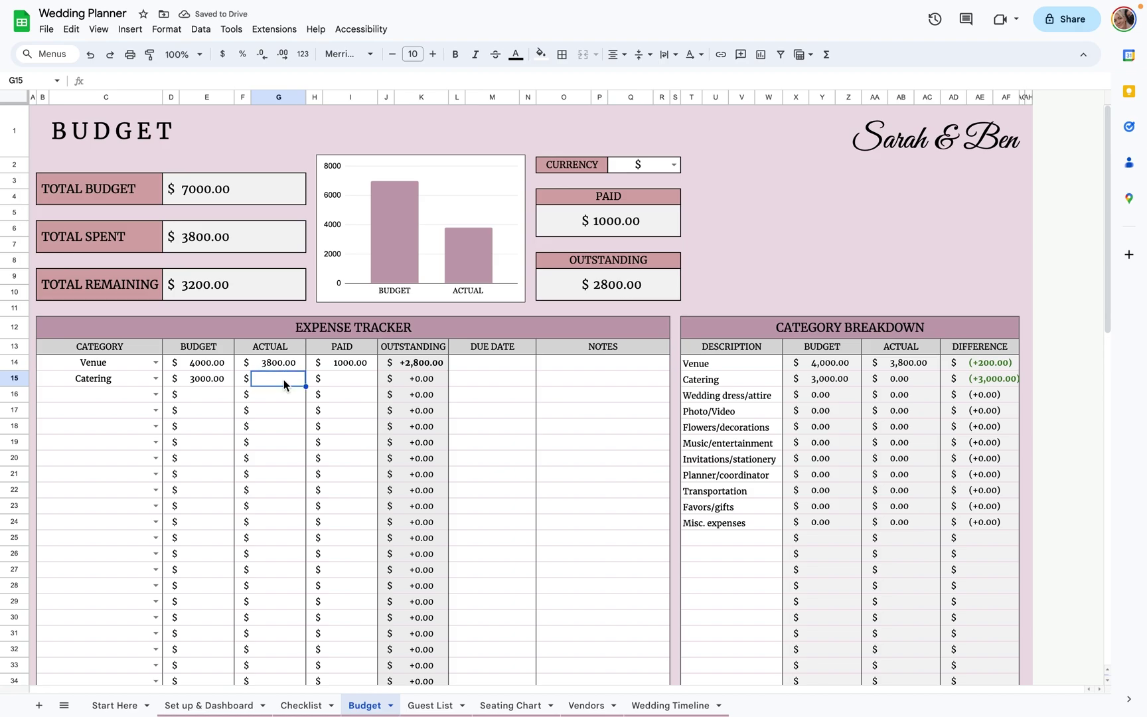
double_click(283, 380)
text(3400)
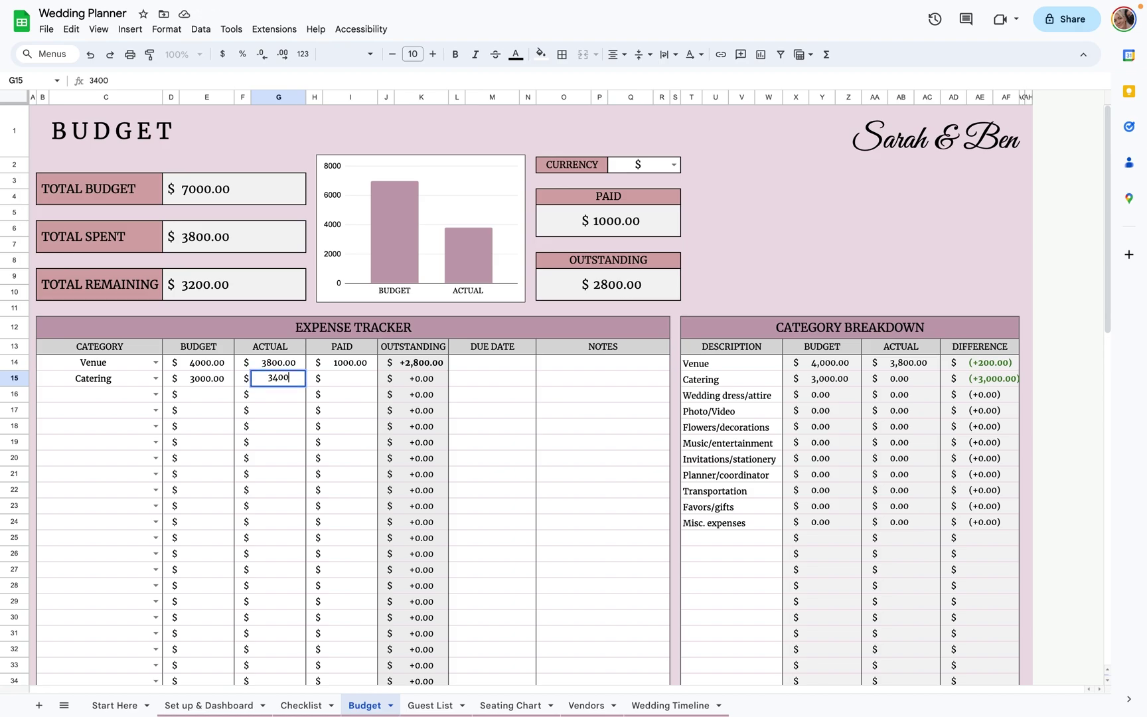
click(350, 384)
text(500)
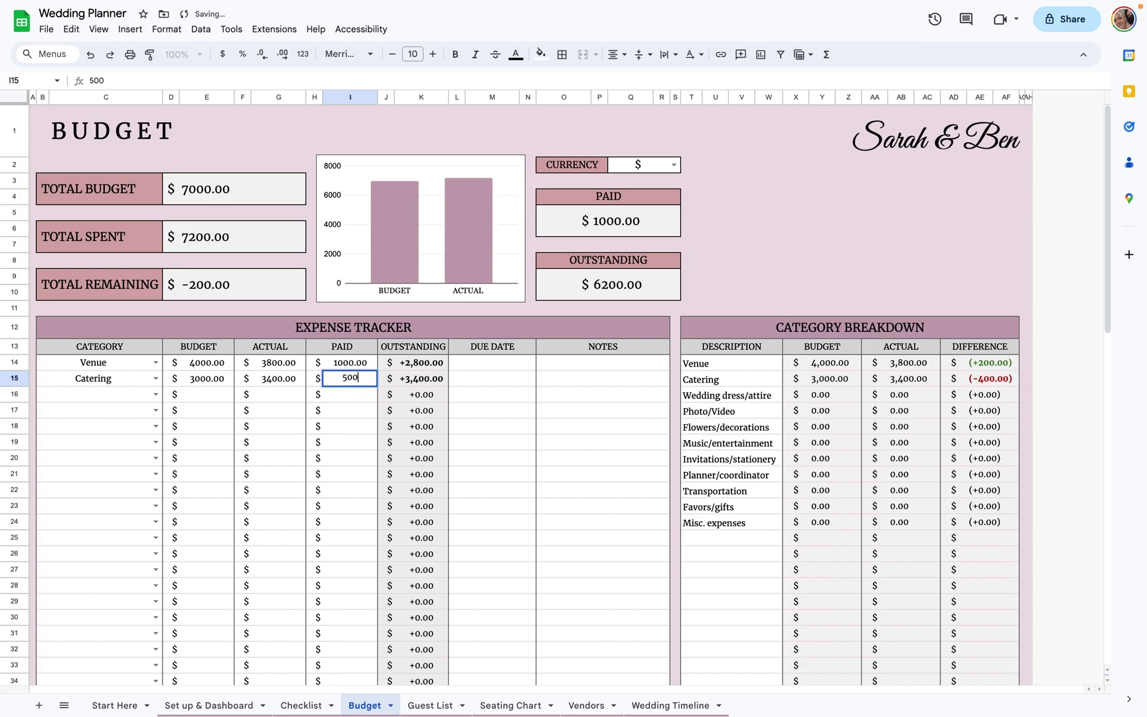
key(Return)
Check the Catering and Venue Difference formulas and the TOTAL BUDGET formula.
click(1009, 382)
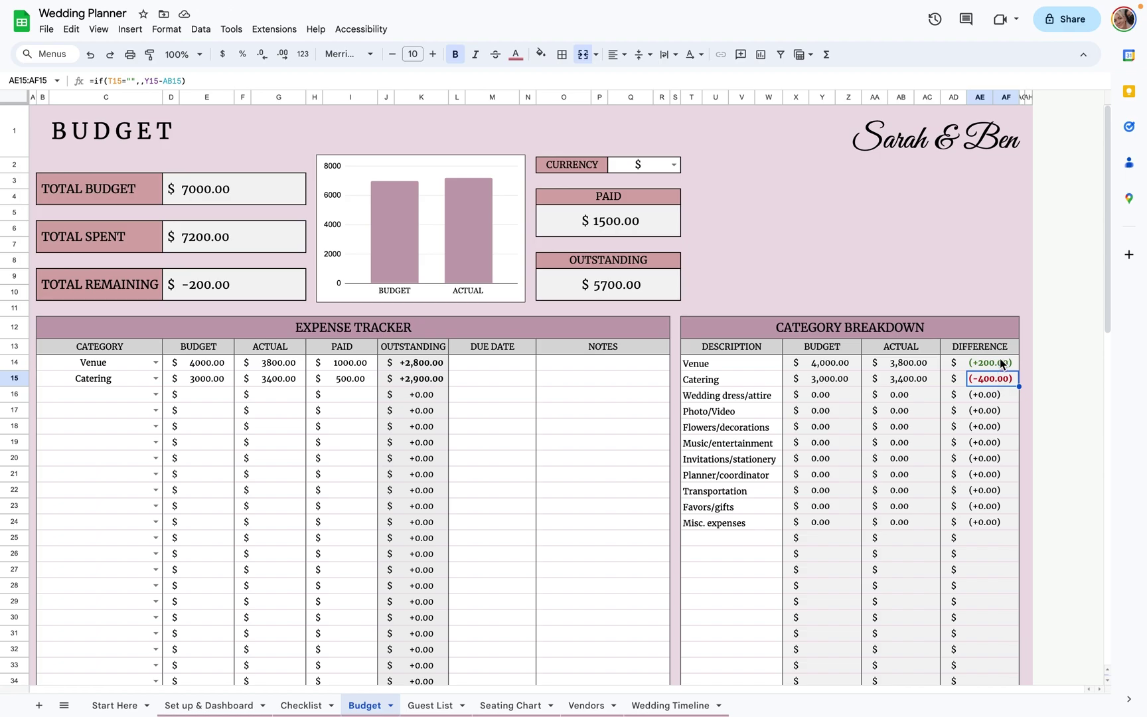
click(1001, 363)
click(230, 192)
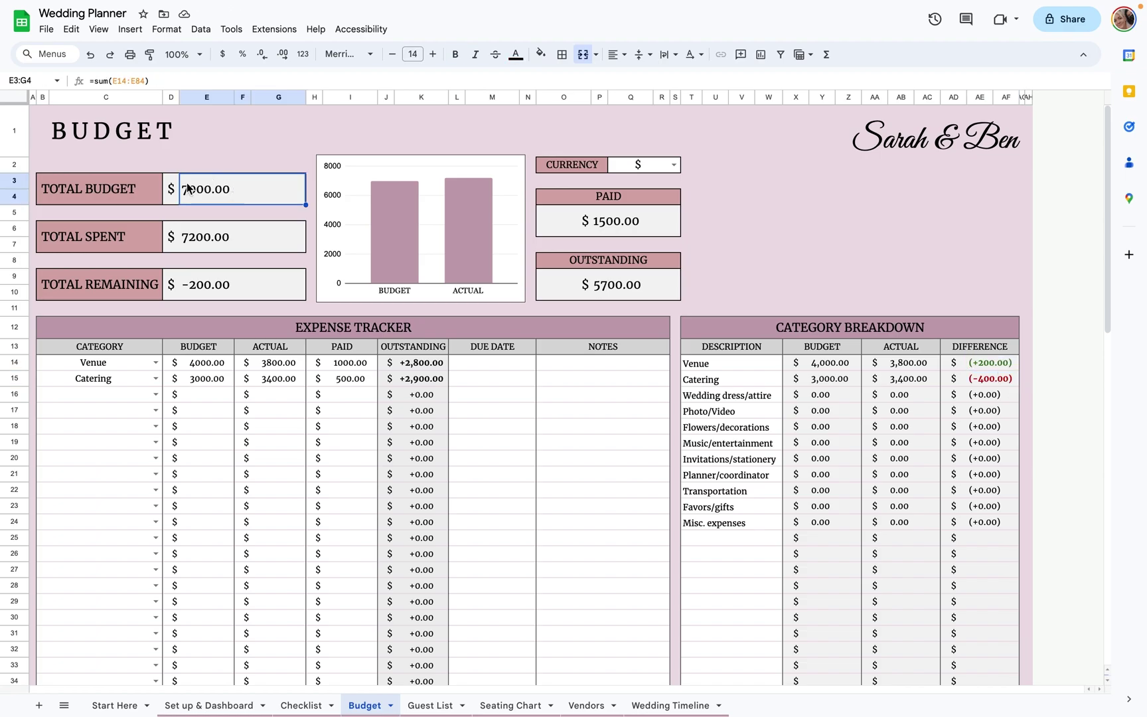
click(244, 238)
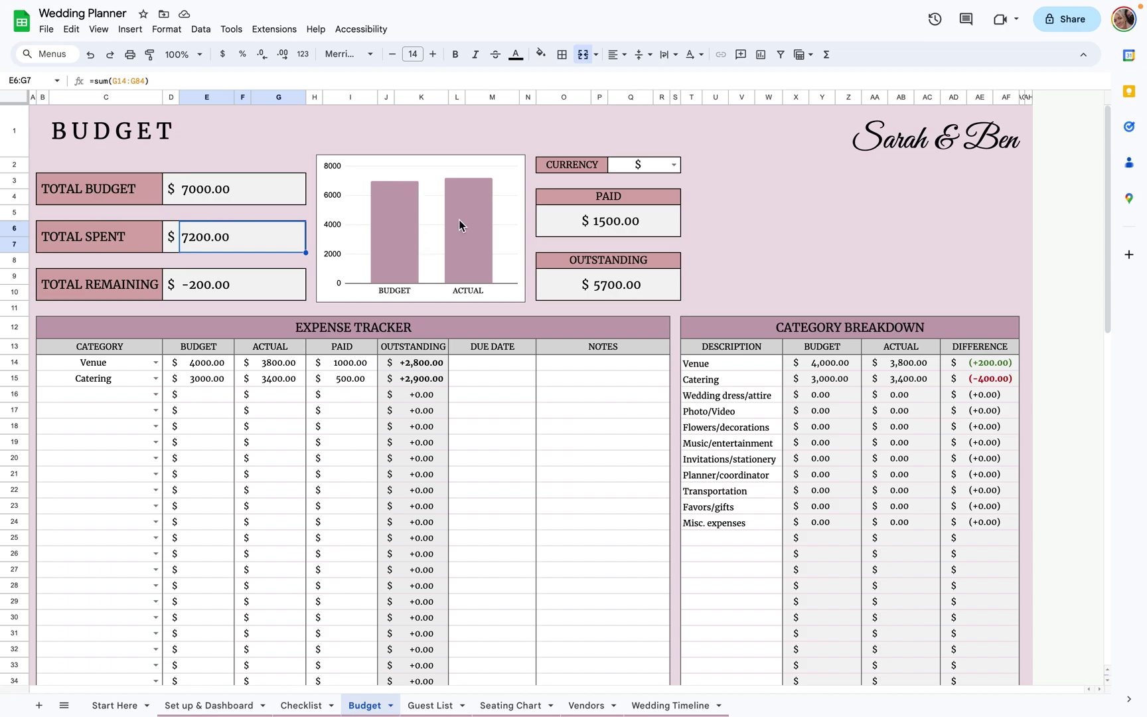
click(666, 227)
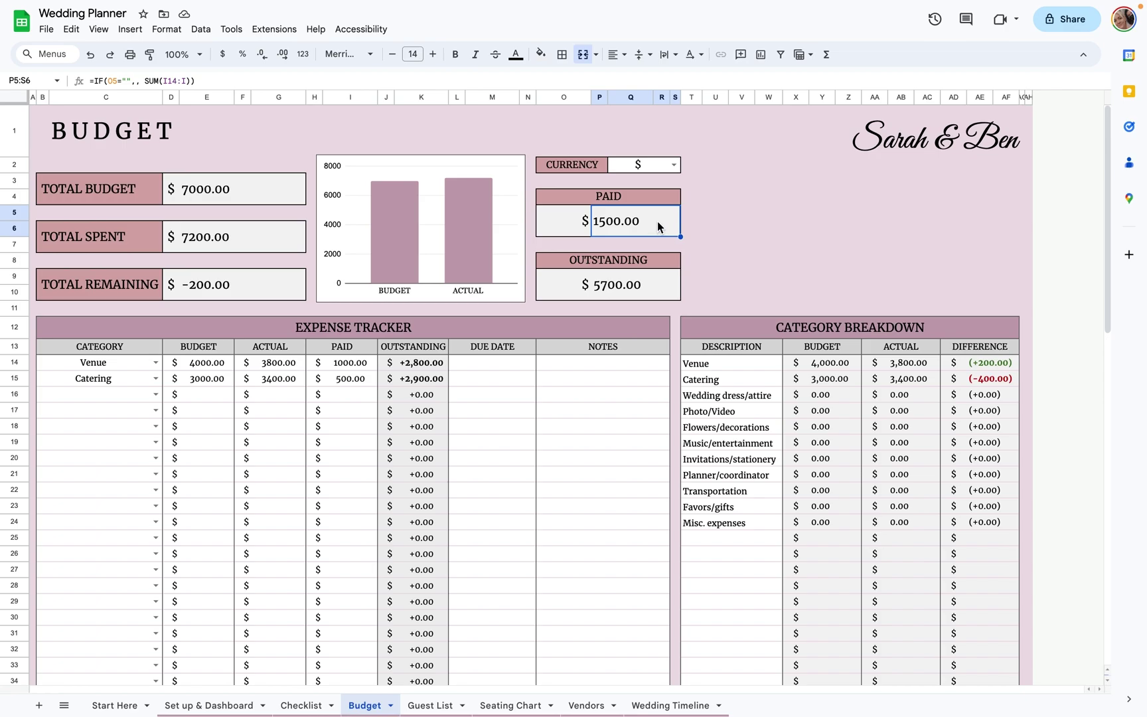
click(651, 284)
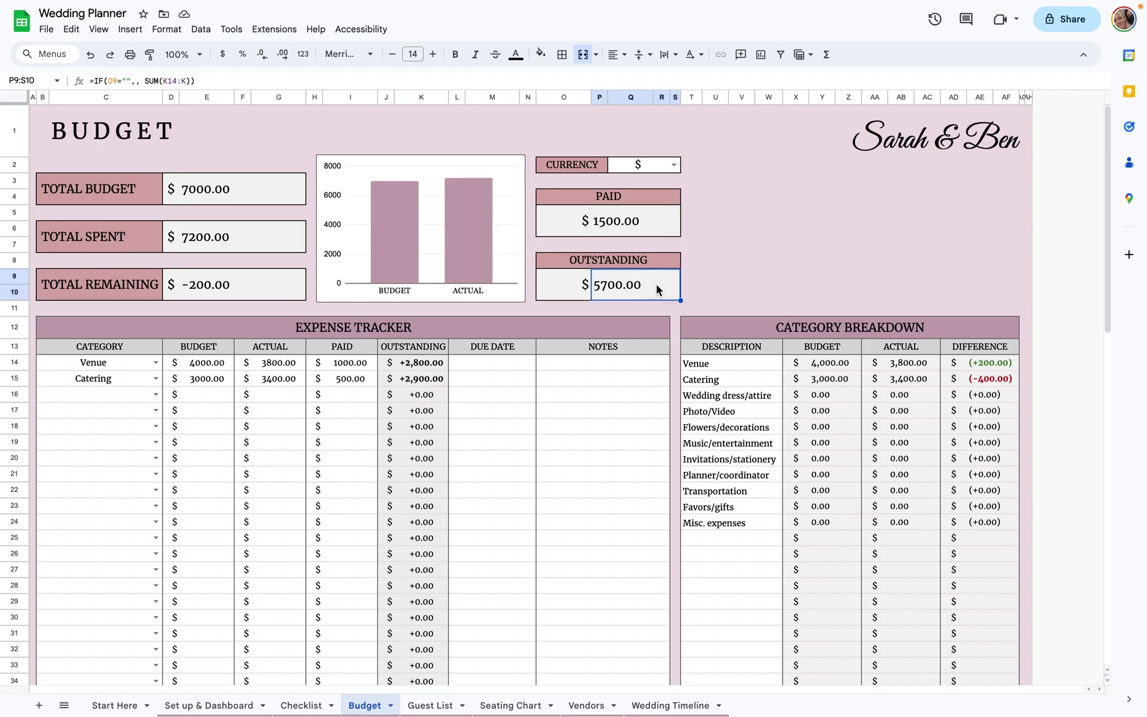
Set rows 16–18 to Wedding dress/attire, Photo/Video and Flowers/decorations.
click(155, 395)
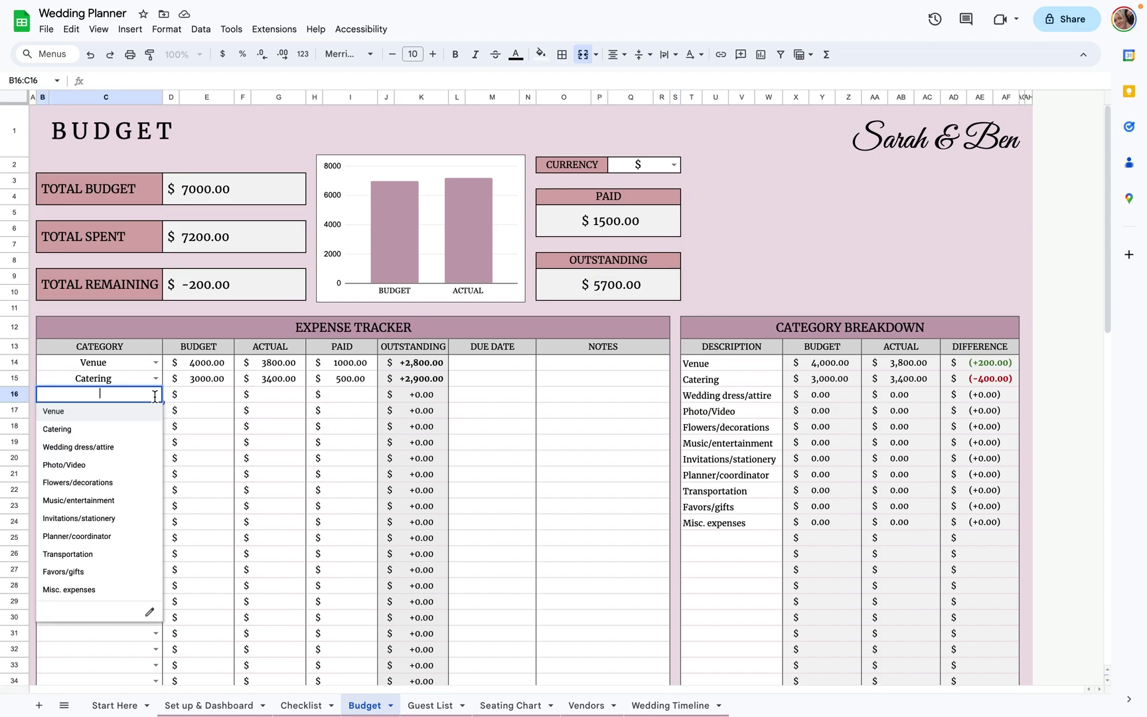
click(93, 447)
click(152, 412)
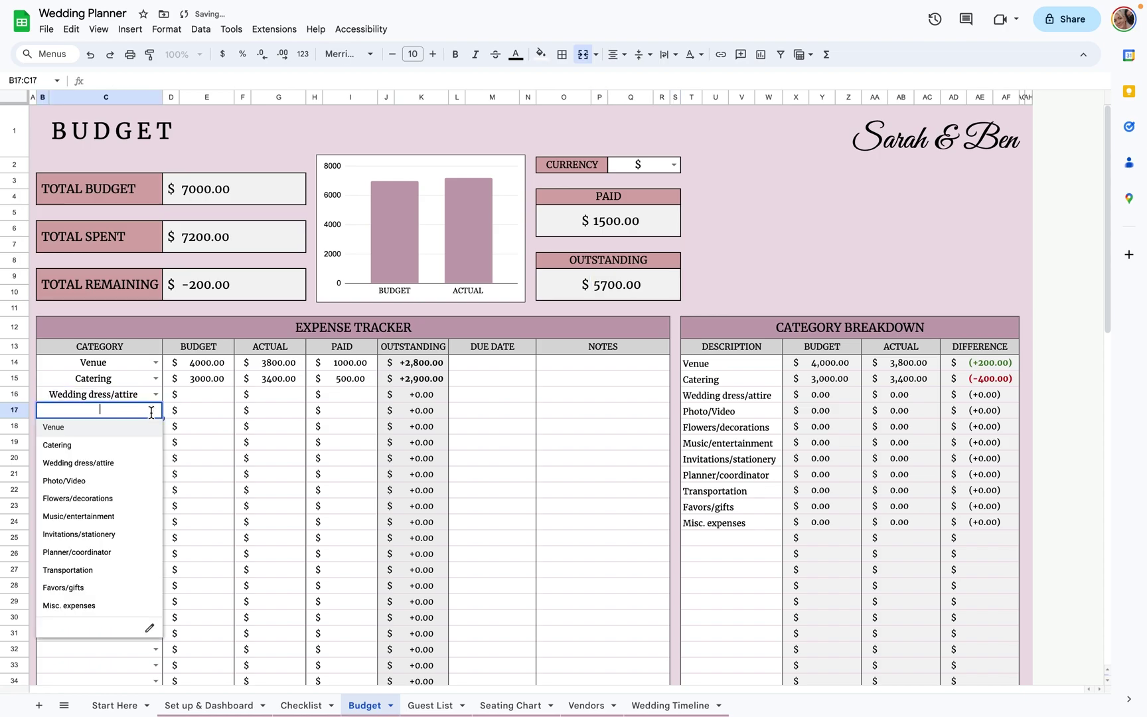
click(128, 480)
click(155, 426)
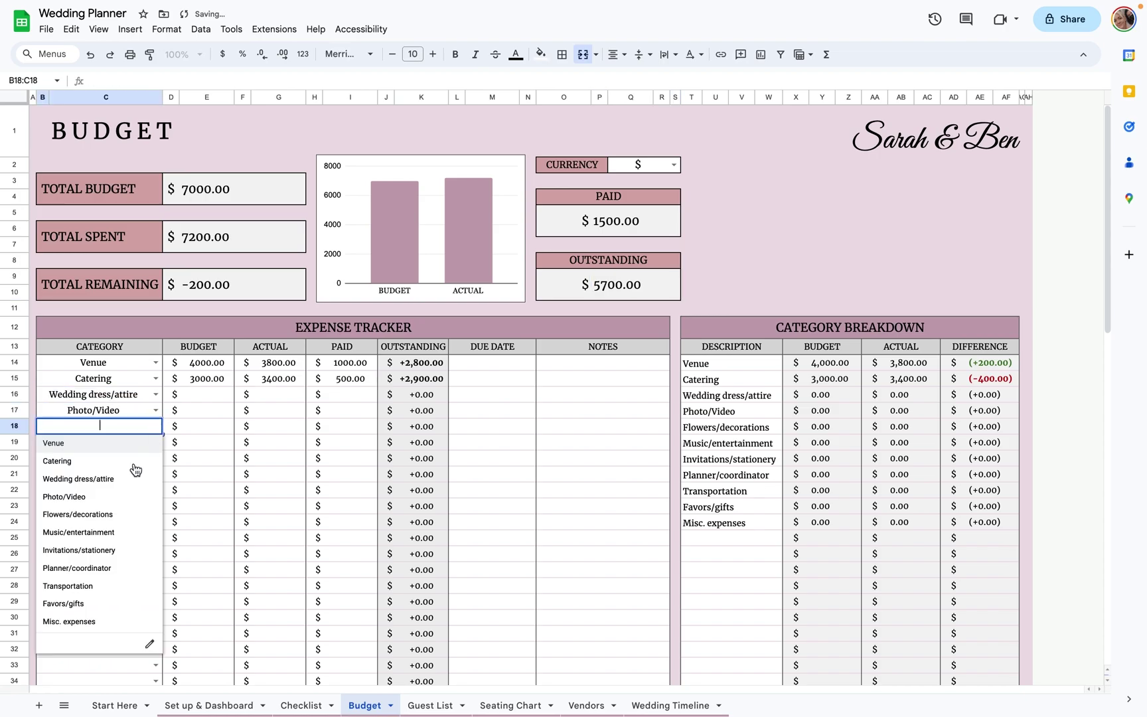
click(118, 518)
Recheck the TOTAL BUDGET formula, then switch to the Guest List sheet.
click(212, 394)
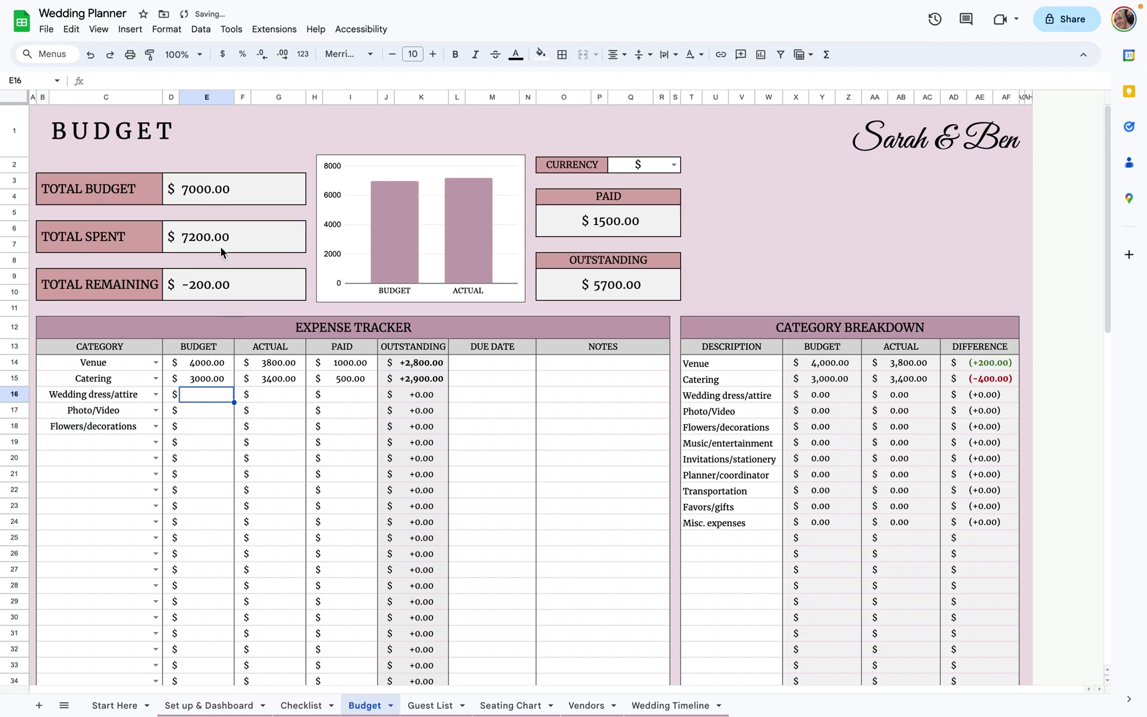
click(220, 194)
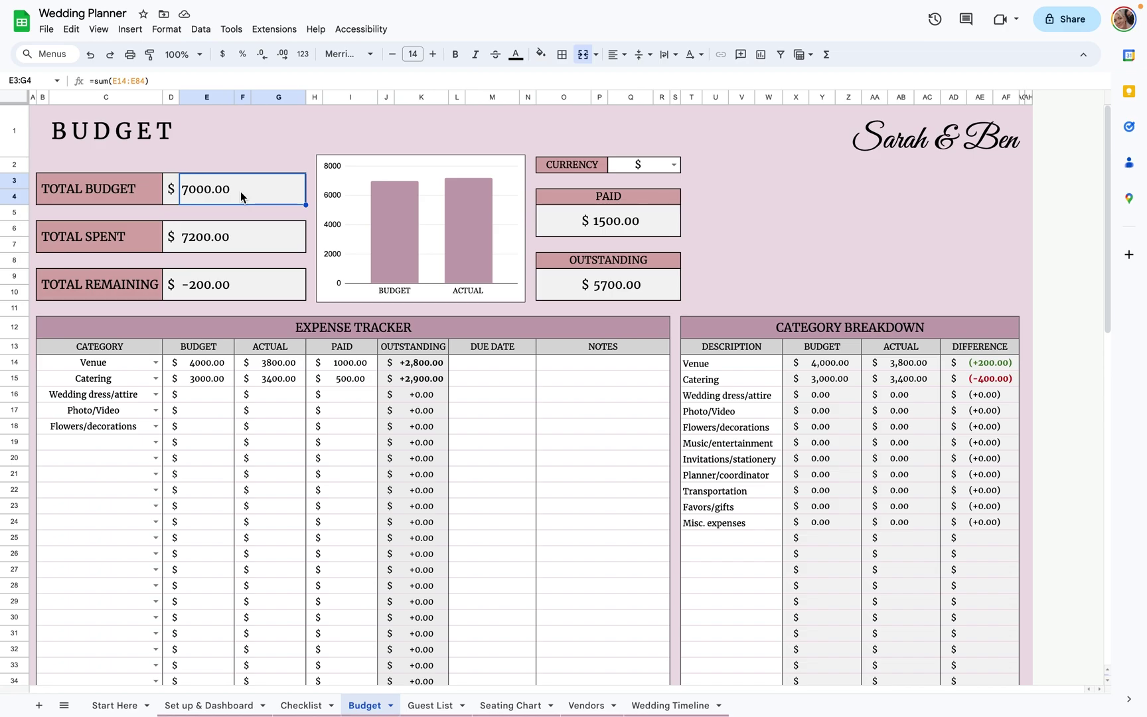
click(429, 708)
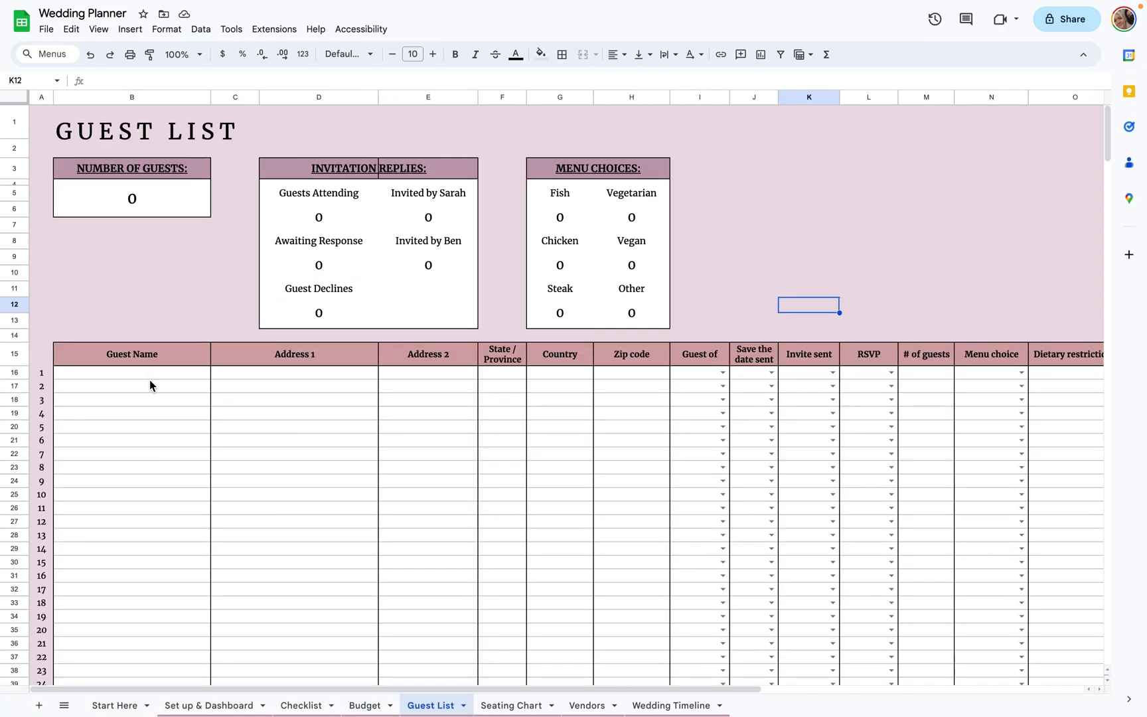
Enter the first guest's name and full postal address across the address fields.
scroll(127, 576, down, 15)
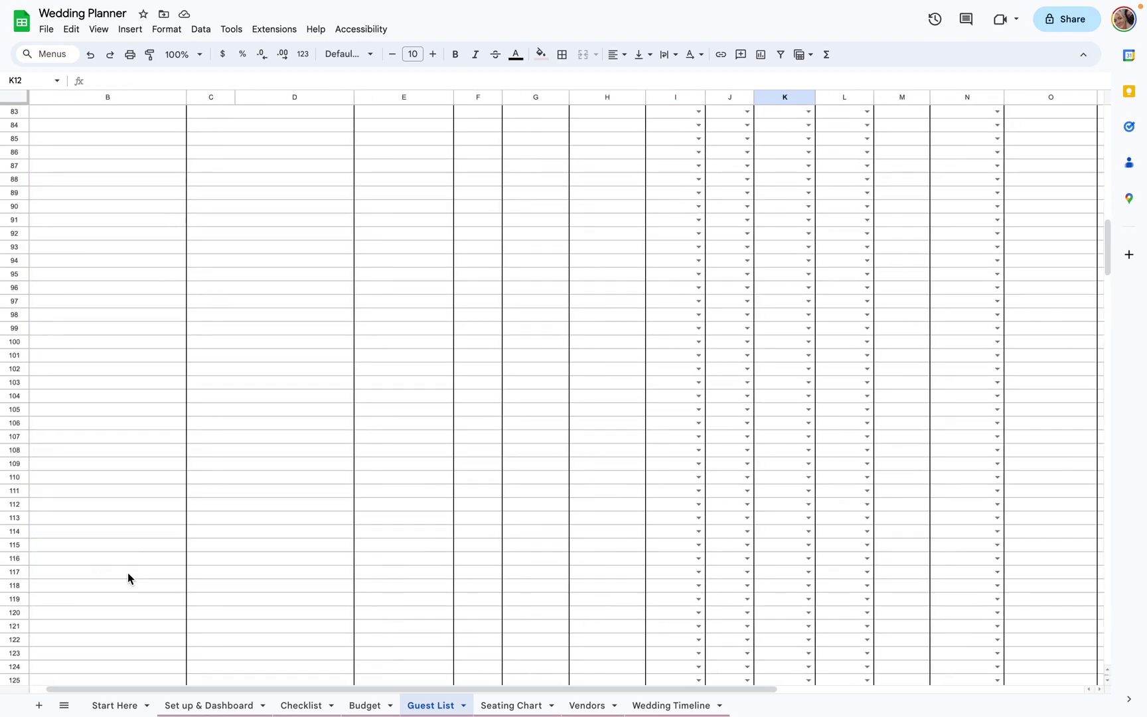
scroll(127, 576, up, 15)
click(146, 374)
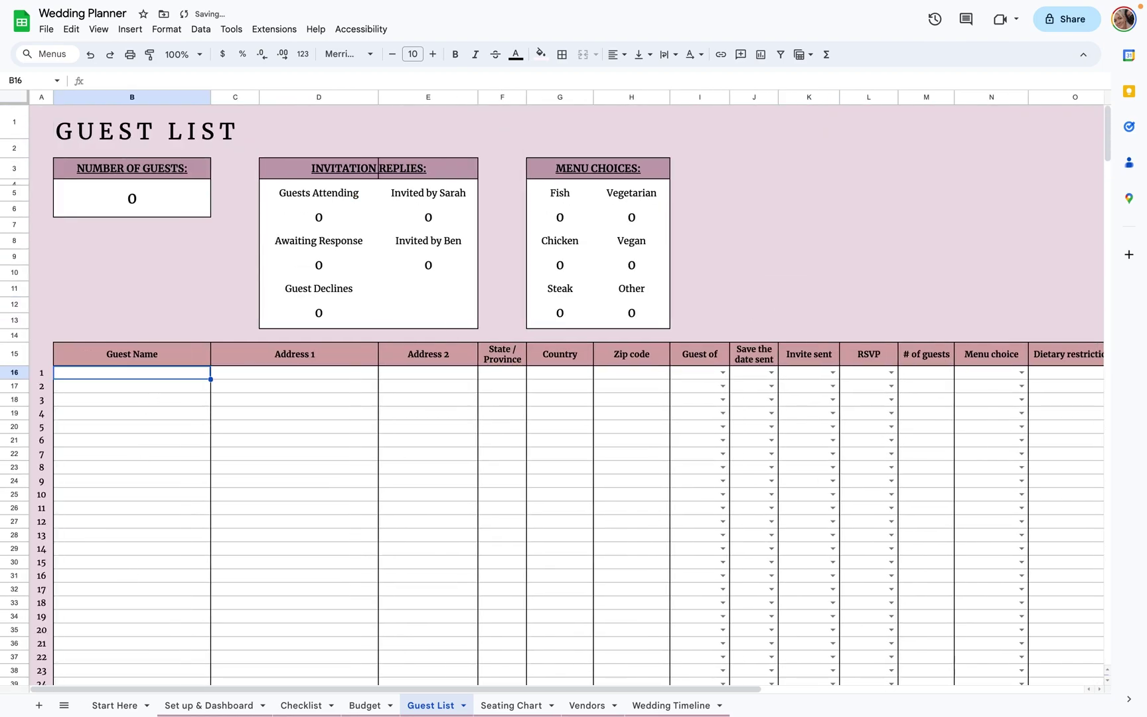
text(John Smith)
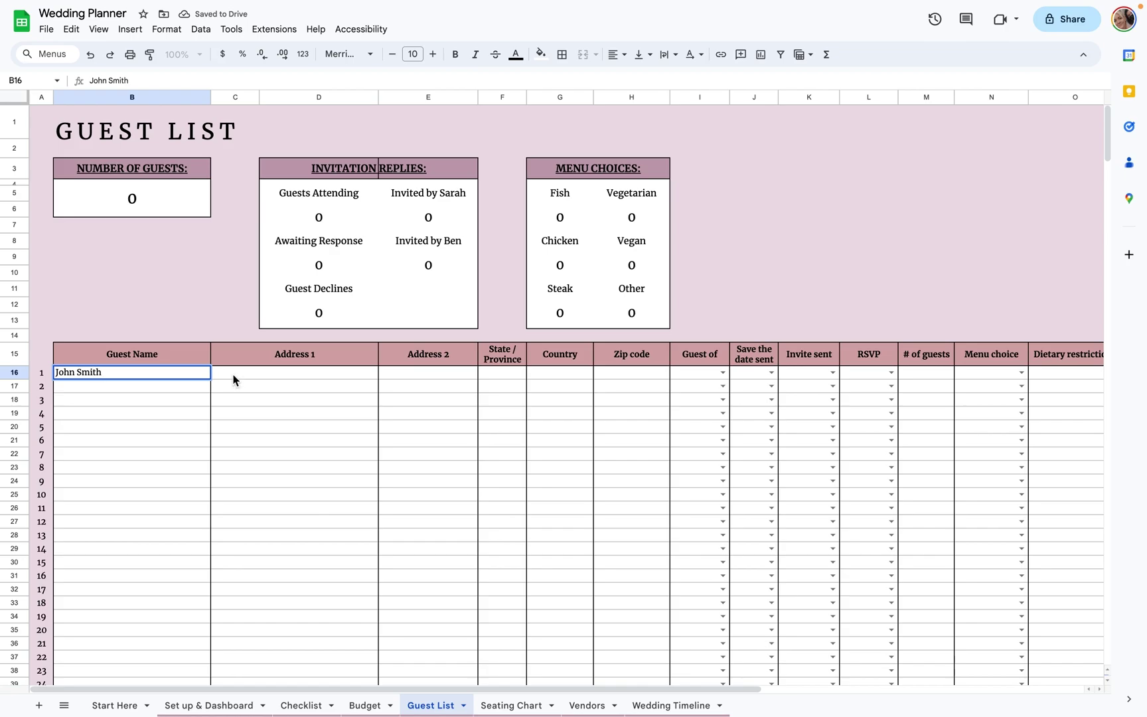
click(233, 379)
text(123 Address Street)
key(Tab)
text(#202)
key(Tab)
text(CA)
key(Tab)
text(USA	91327)
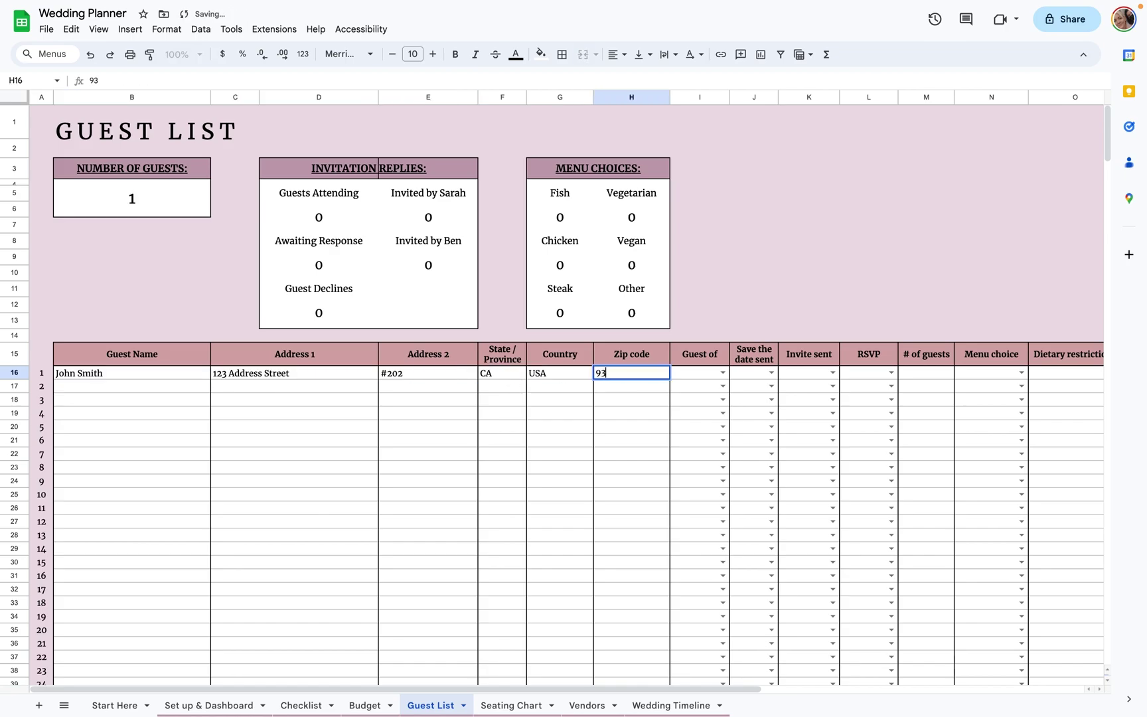
Set the first guest's Guest of, save the date sent, invite not sent, and RSVP Attending.
click(724, 372)
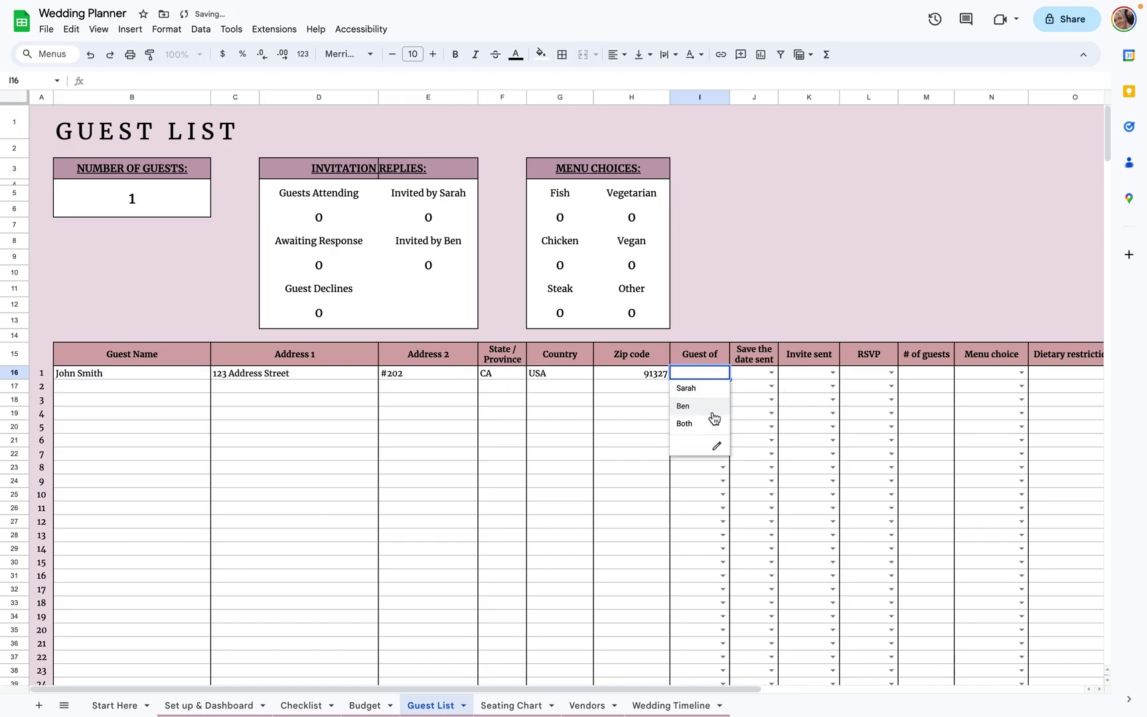
click(713, 392)
click(770, 373)
click(751, 388)
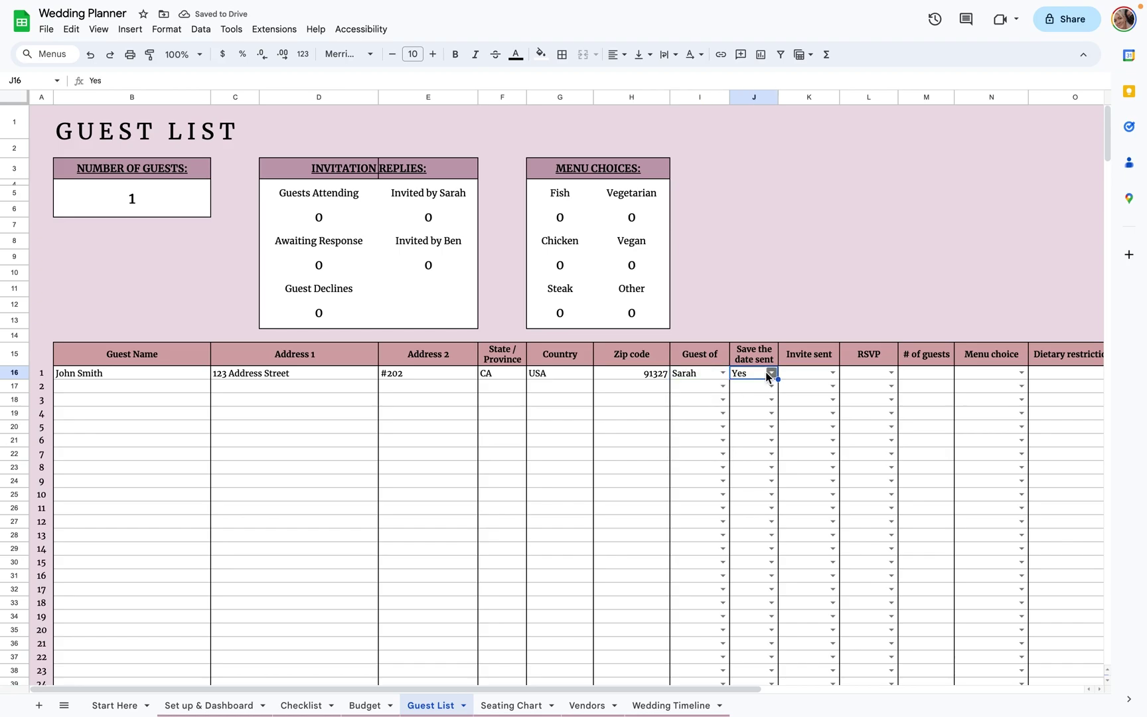
click(832, 373)
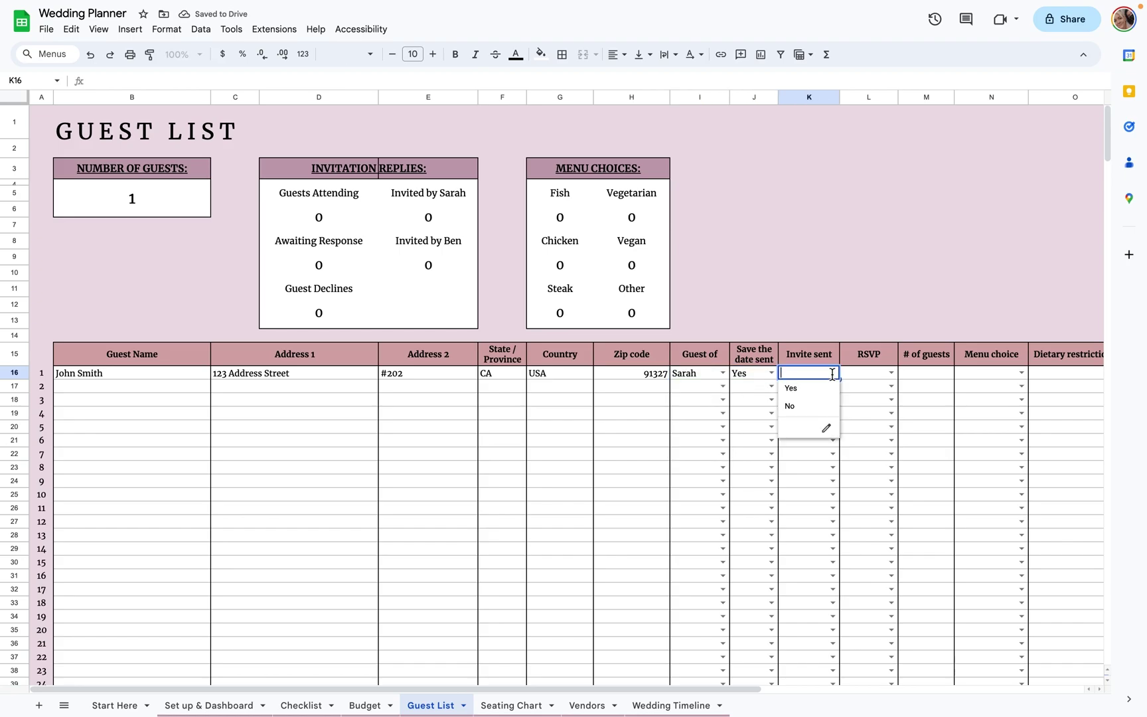
click(823, 412)
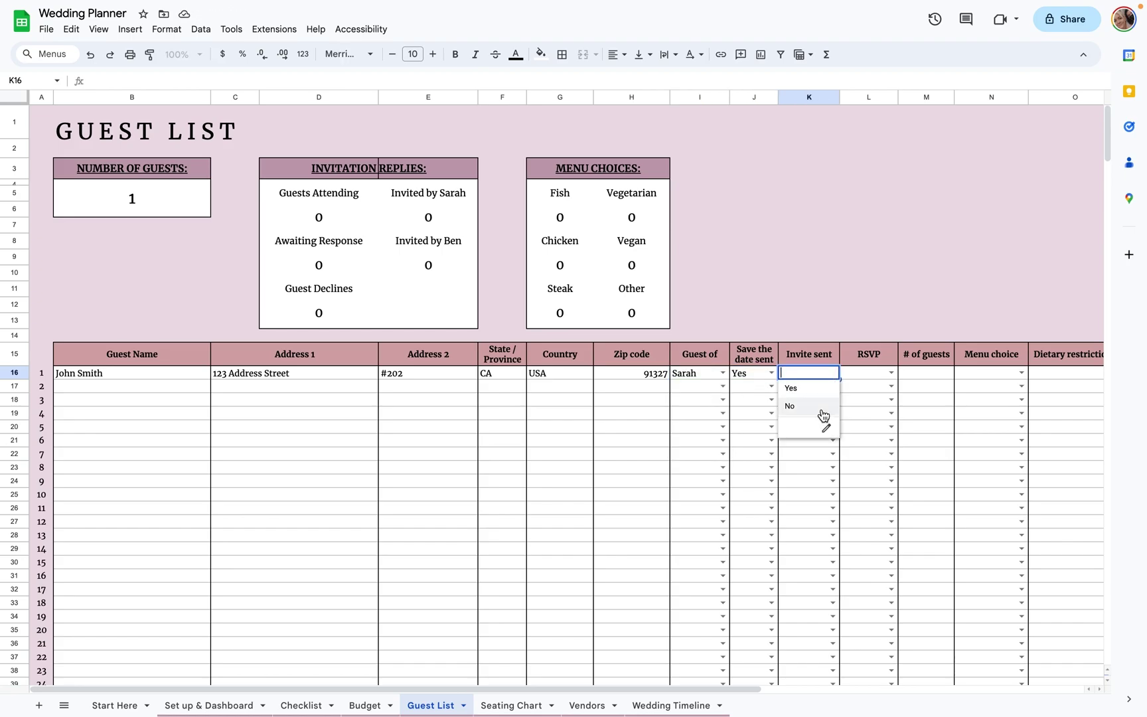
click(890, 374)
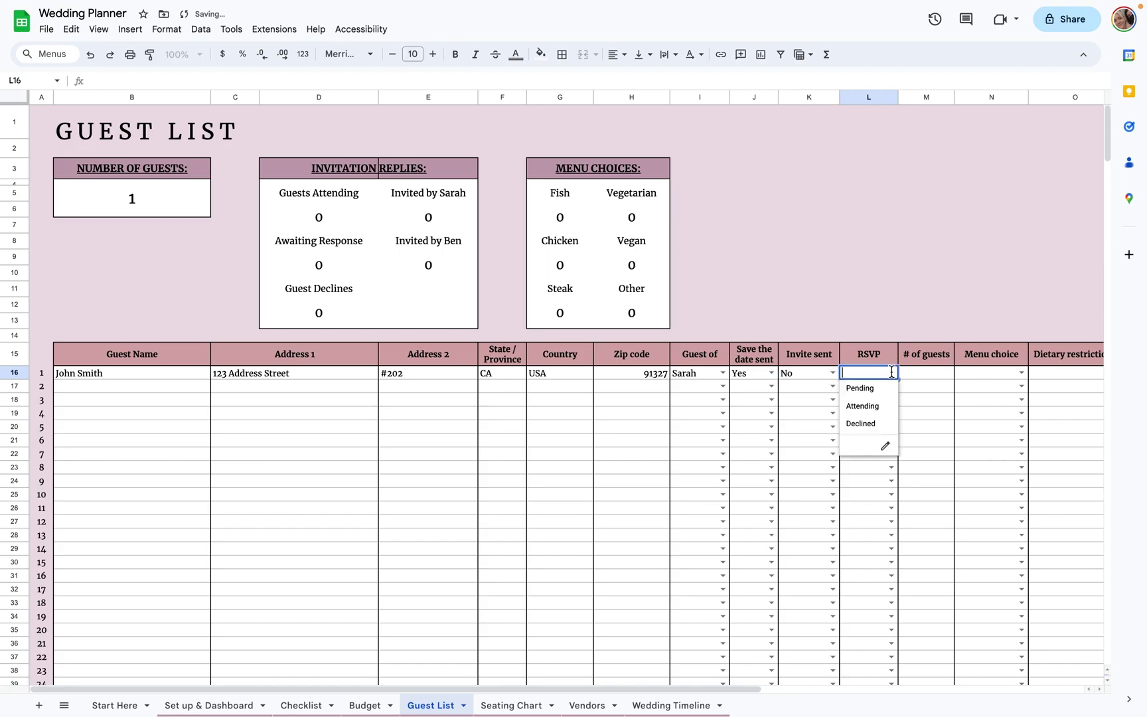
click(875, 412)
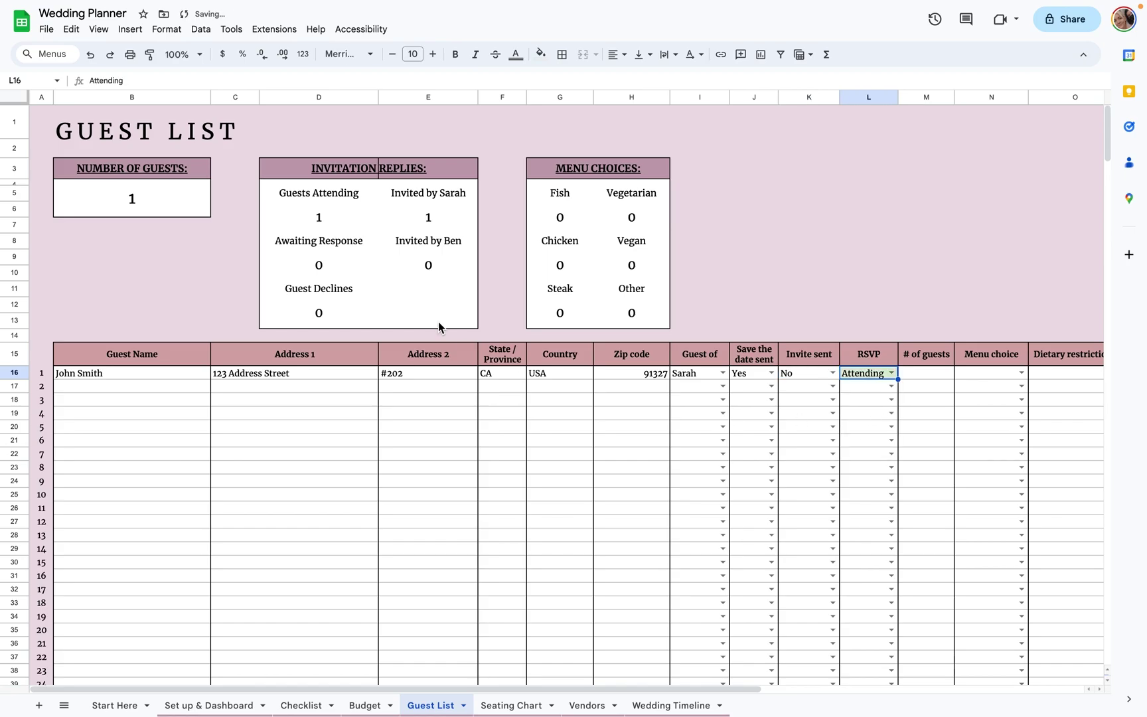
Check the Guests Attending and invited-by partner count formulas.
click(321, 219)
click(451, 219)
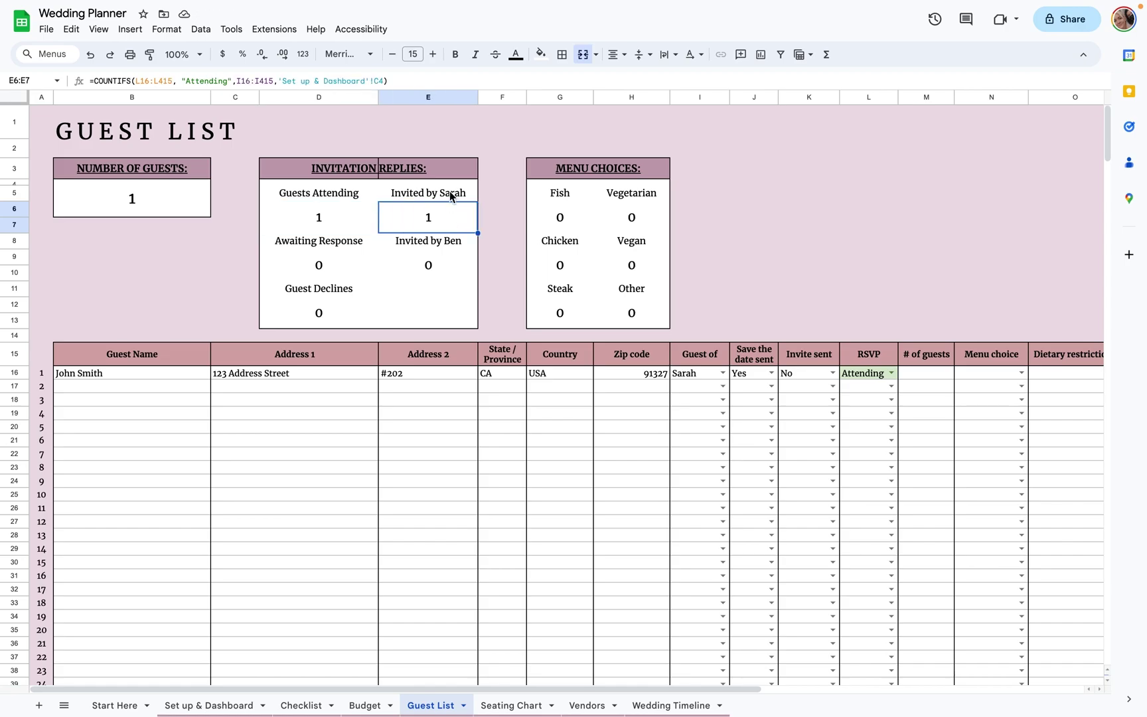
click(455, 193)
click(456, 229)
Give the first guest a Chicken meal and check the Chicken count formula.
scroll(455, 248, right, 5)
click(673, 374)
click(673, 373)
click(652, 409)
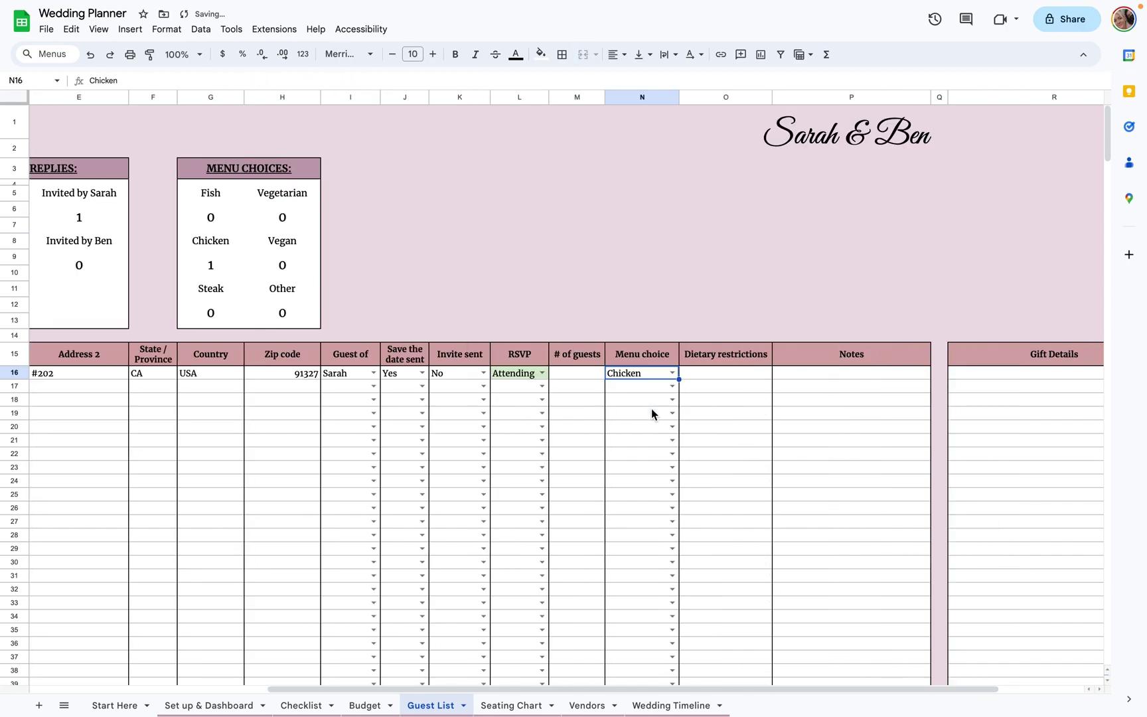
click(219, 267)
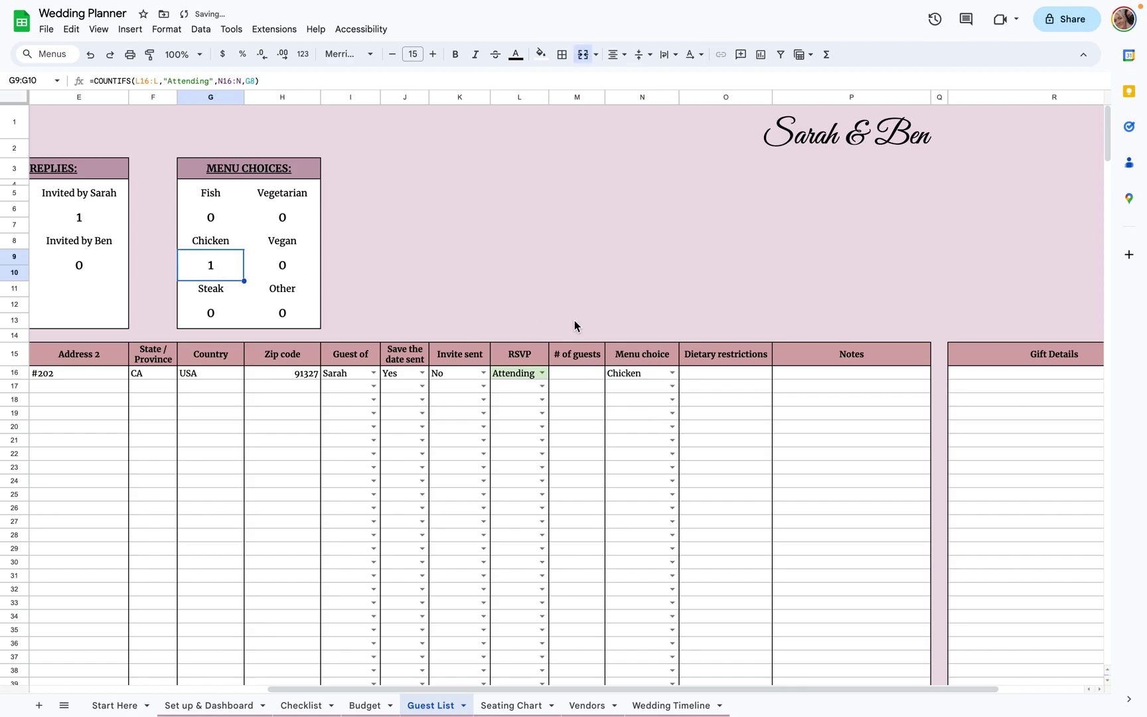
Look over the first guest's Dietary restrictions, Notes and Gift Details cells.
click(729, 373)
click(827, 373)
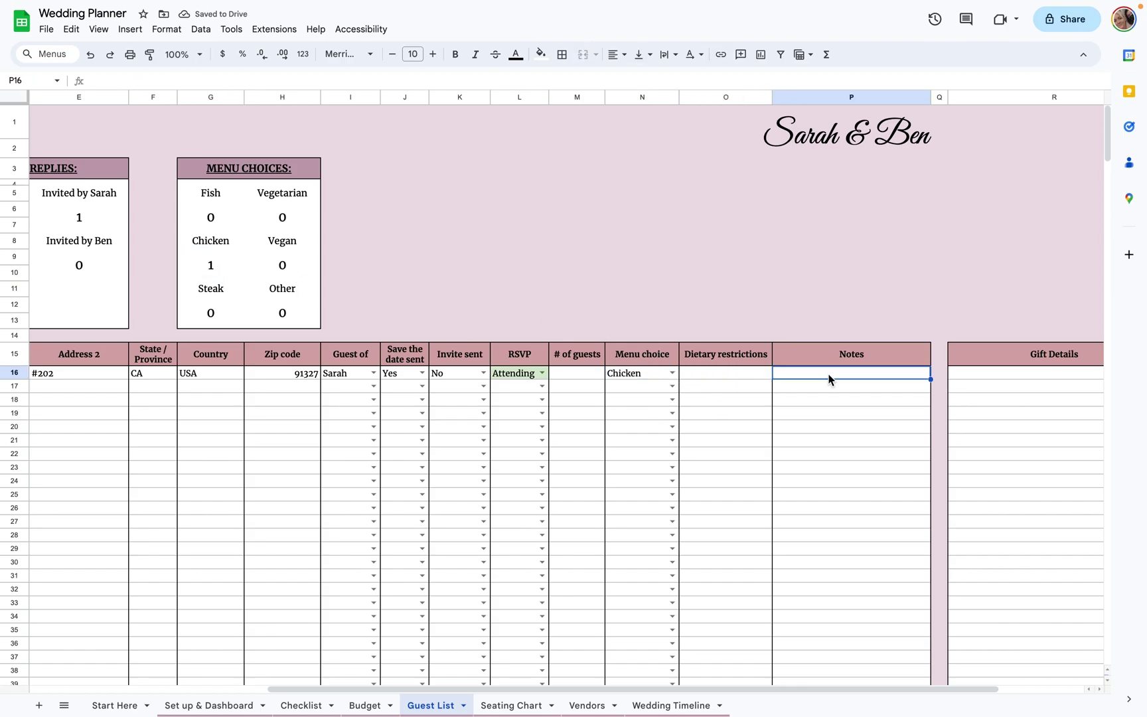
scroll(828, 373, right, 2)
click(916, 374)
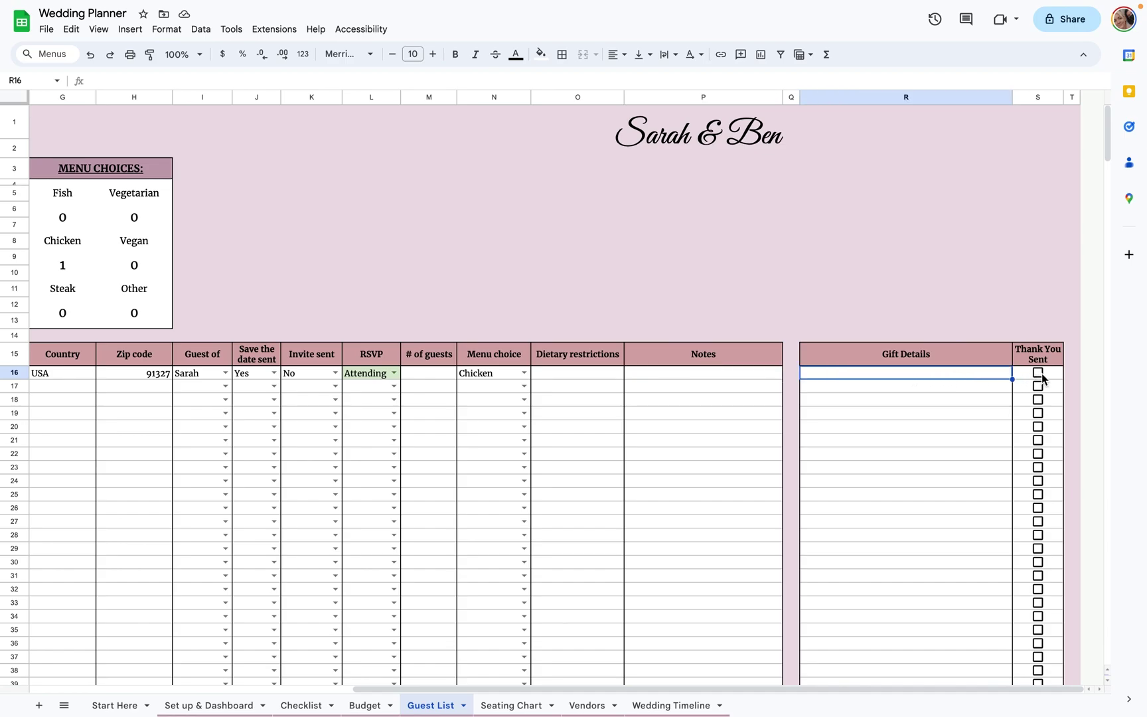
scroll(950, 407, left, 6)
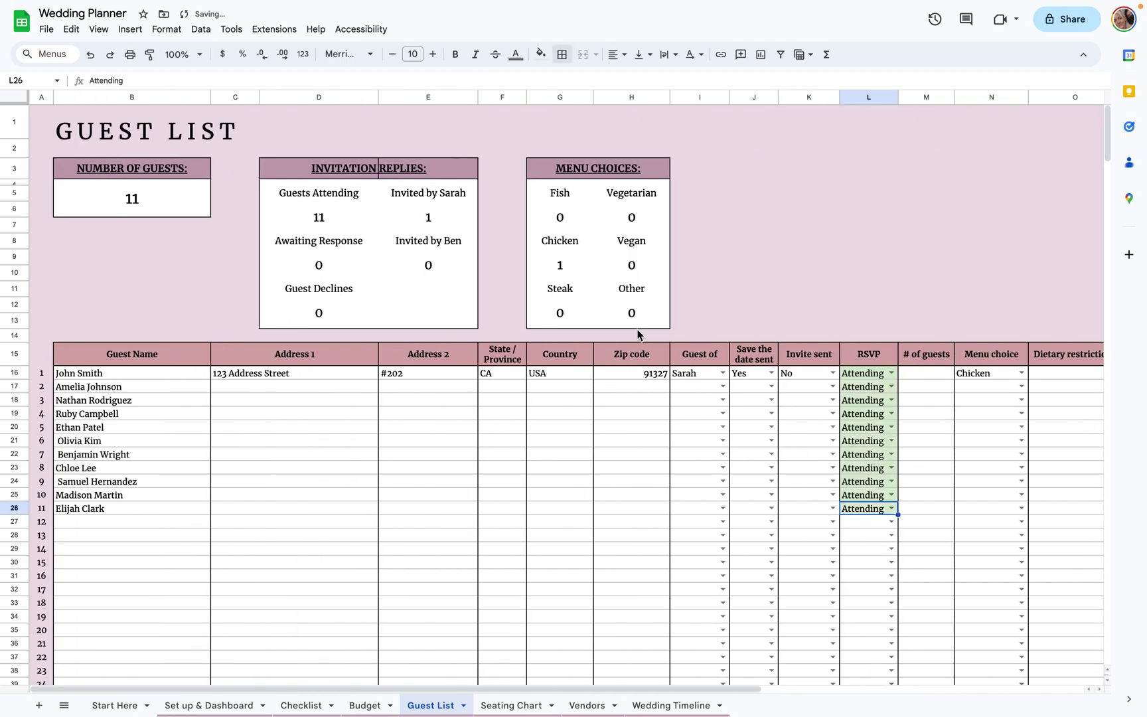
Mark the twelfth guest as Attending, then switch to the Seating Chart sheet.
click(231, 440)
click(891, 521)
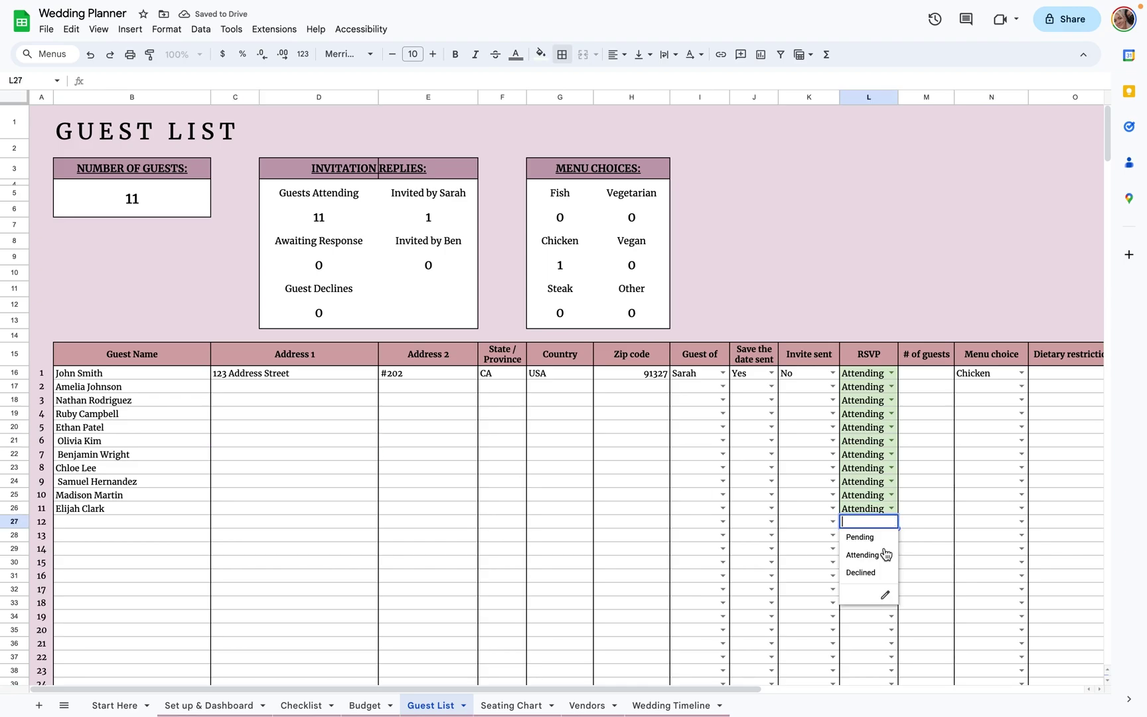
click(887, 550)
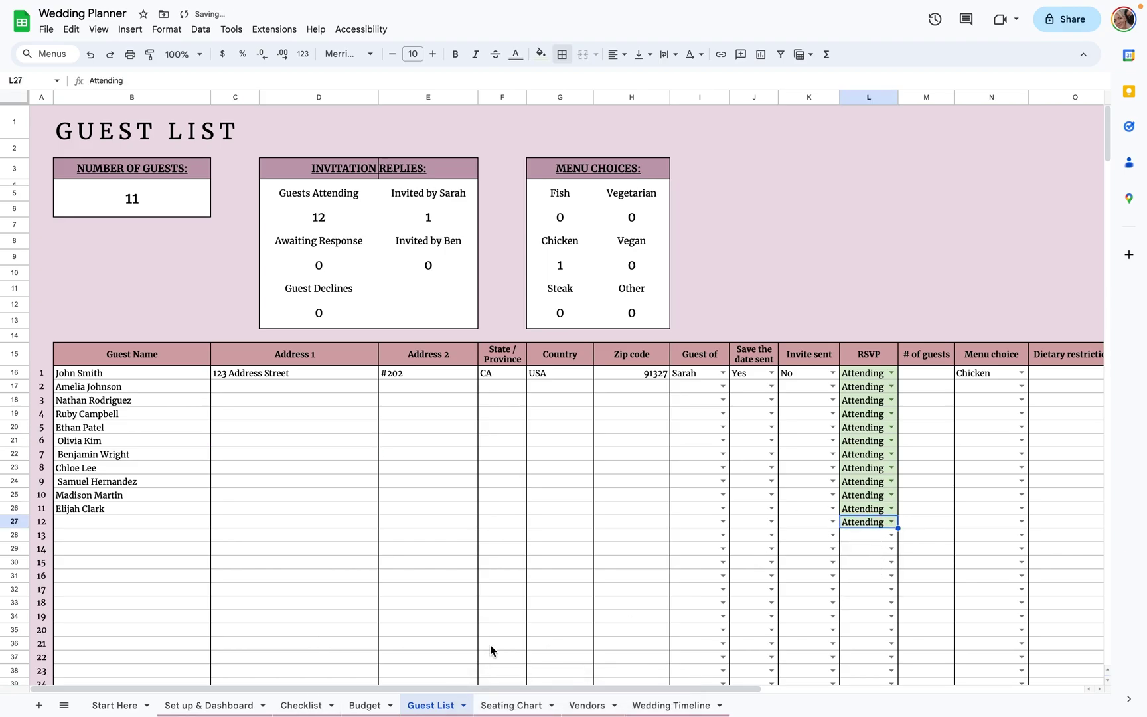
click(493, 704)
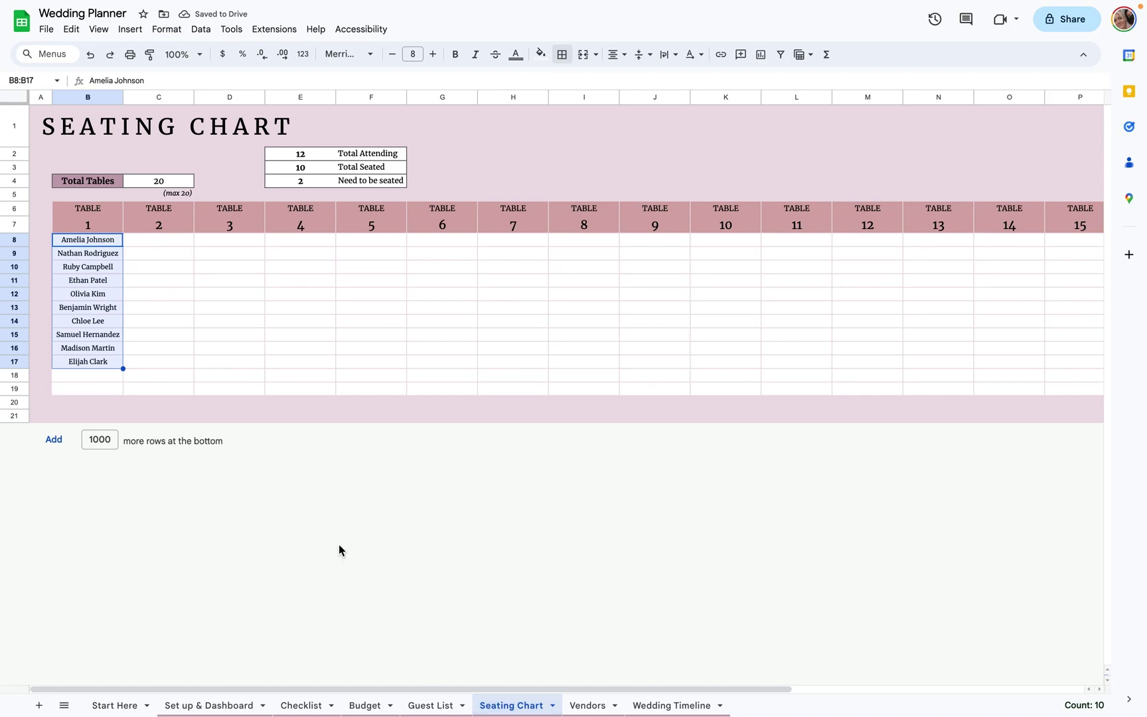
Review the Total Attending and Need to be seated formulas and Table 1's ten guests.
click(320, 155)
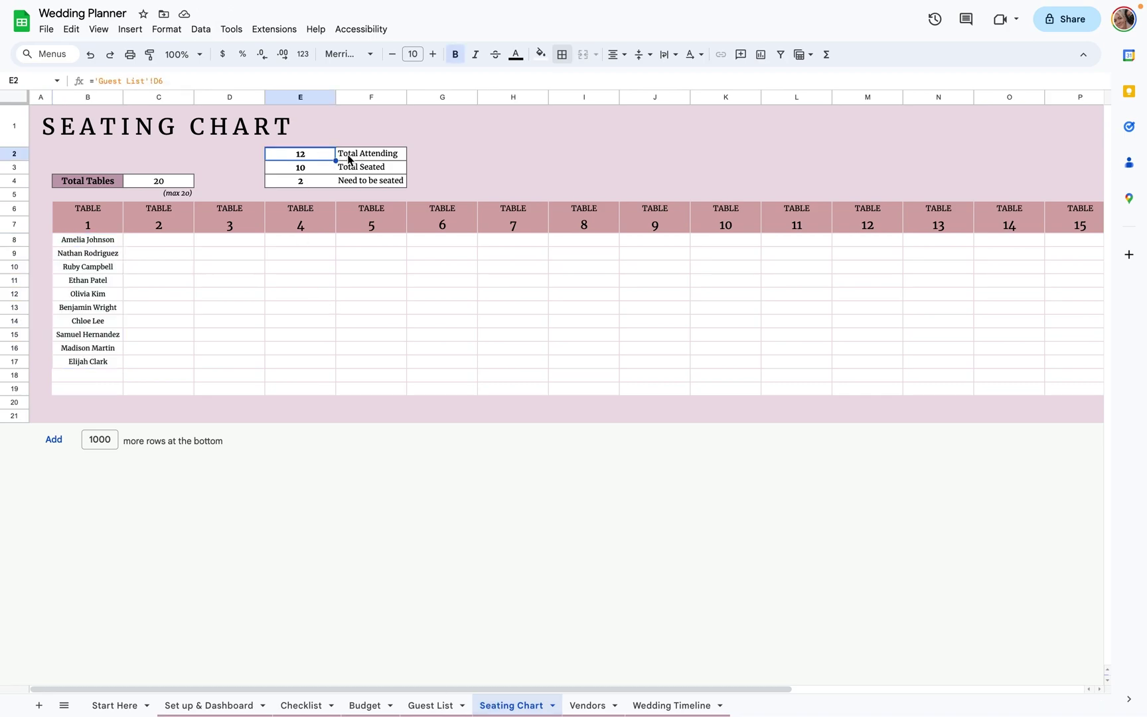
drag(117, 243, 113, 365)
click(315, 179)
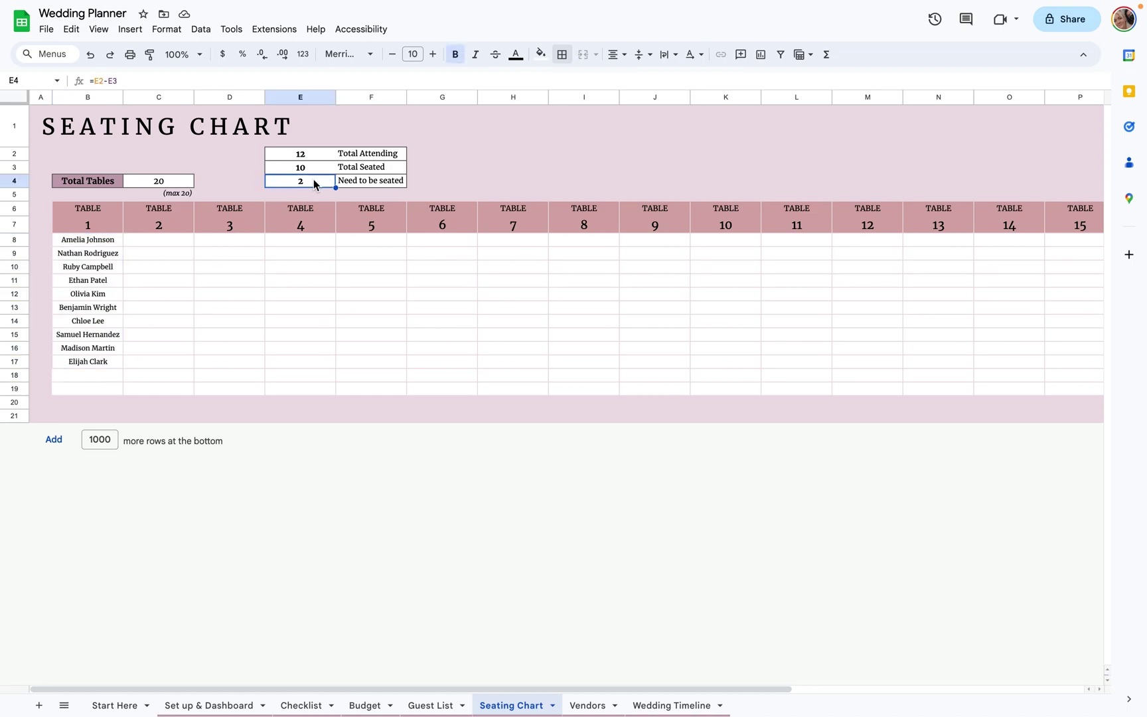
Change Total Tables in C4 from 20 to 10.
click(167, 181)
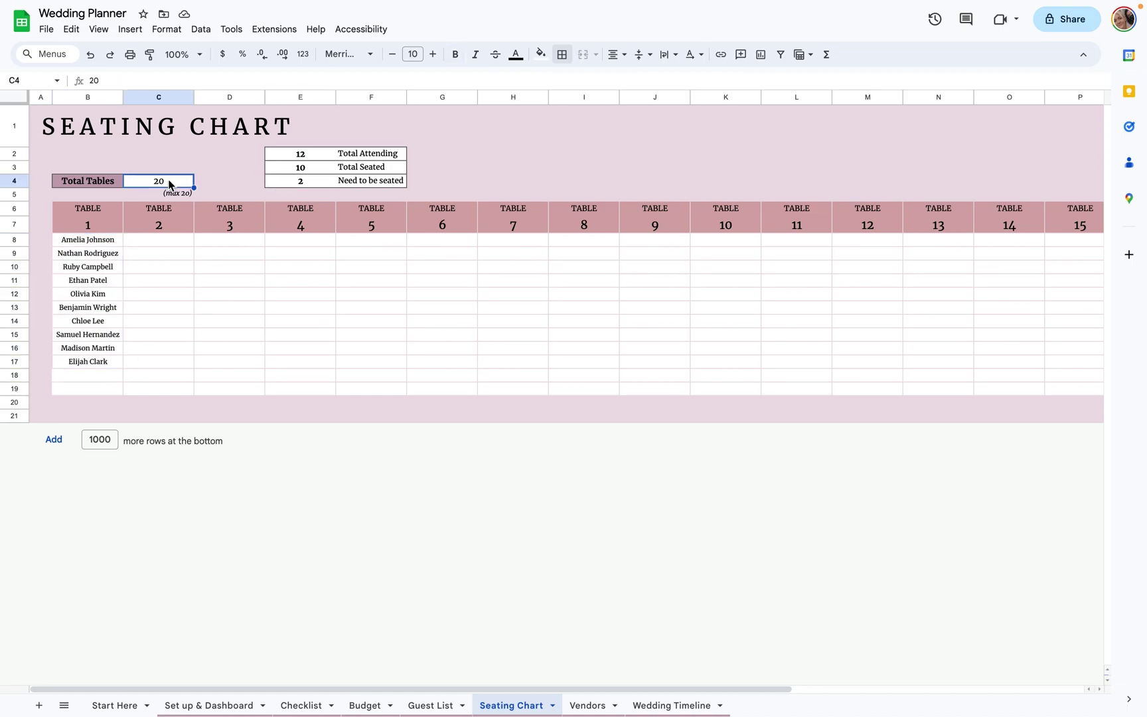
double_click(174, 181)
drag(174, 181, 130, 179)
text(10)
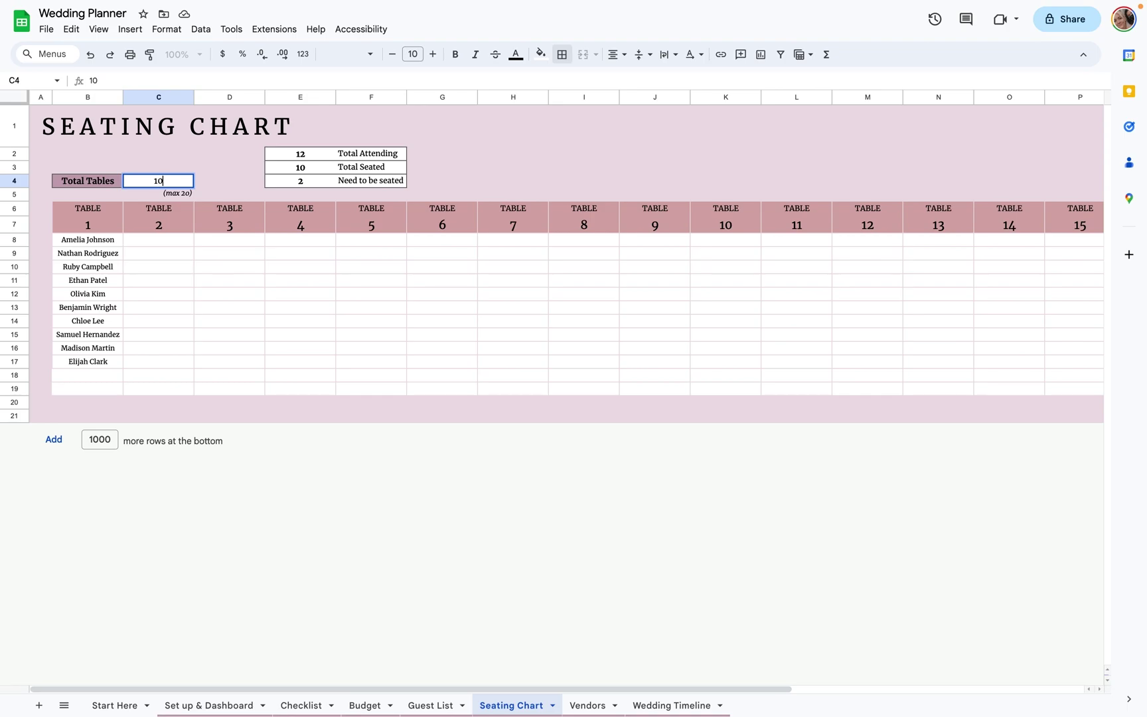
key(Return)
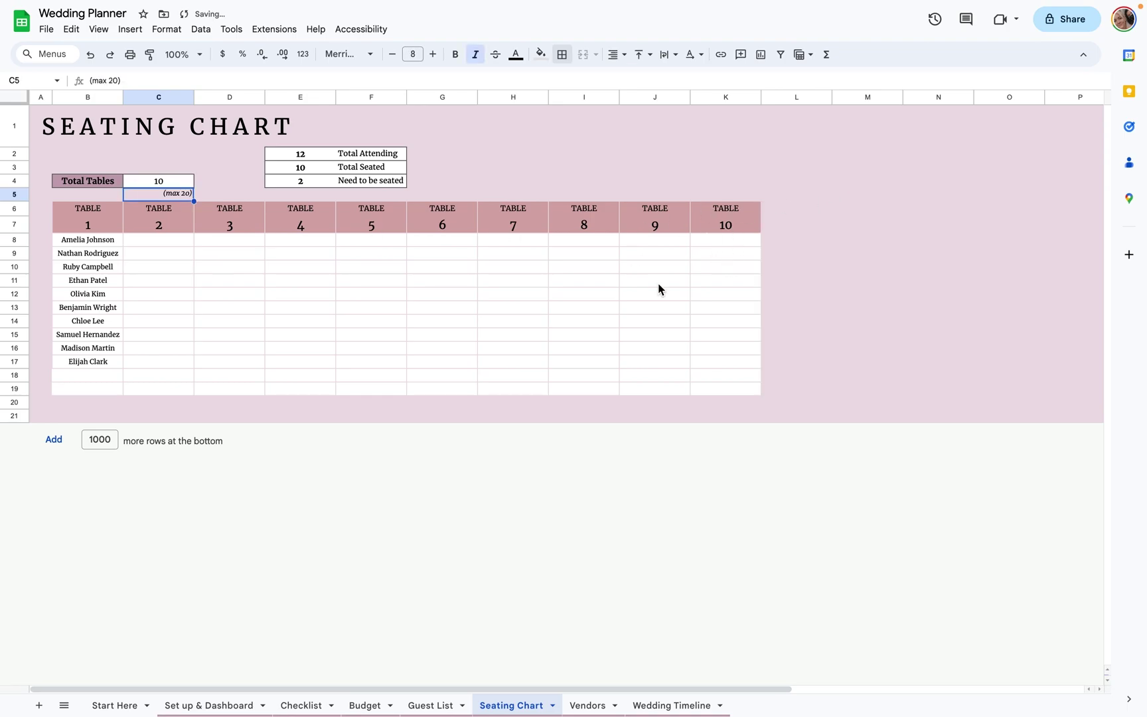
Look over the seating grid and the three seating totals, then move to the Vendors sheet.
drag(89, 242, 636, 433)
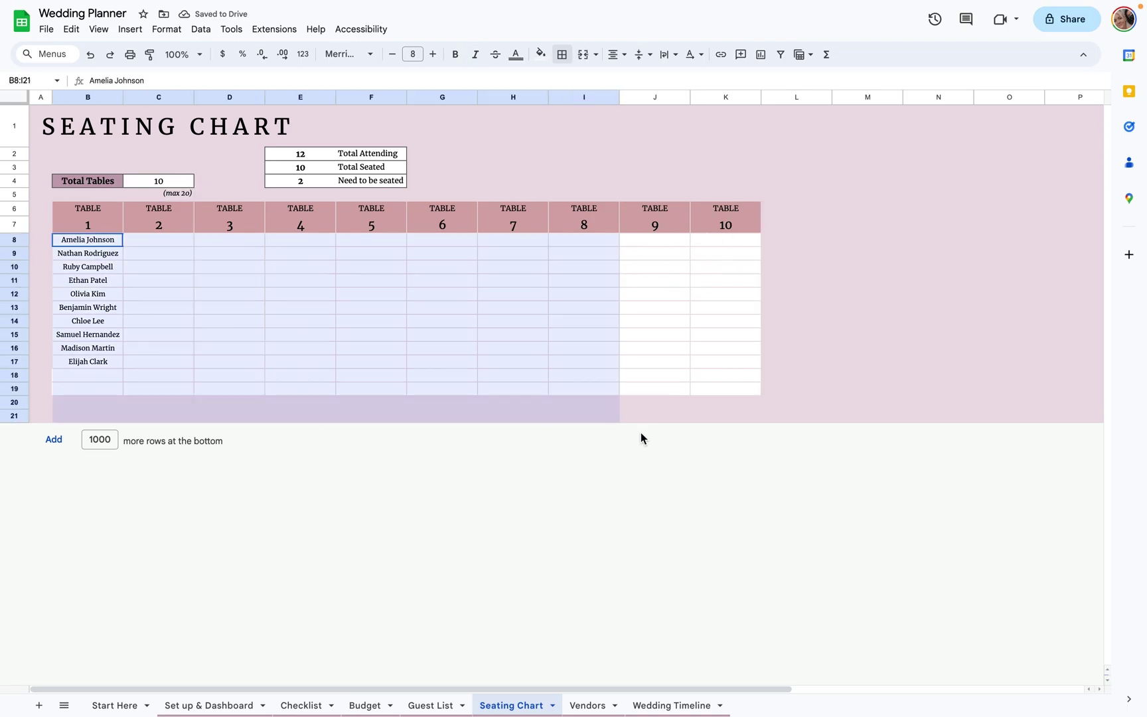
click(725, 391)
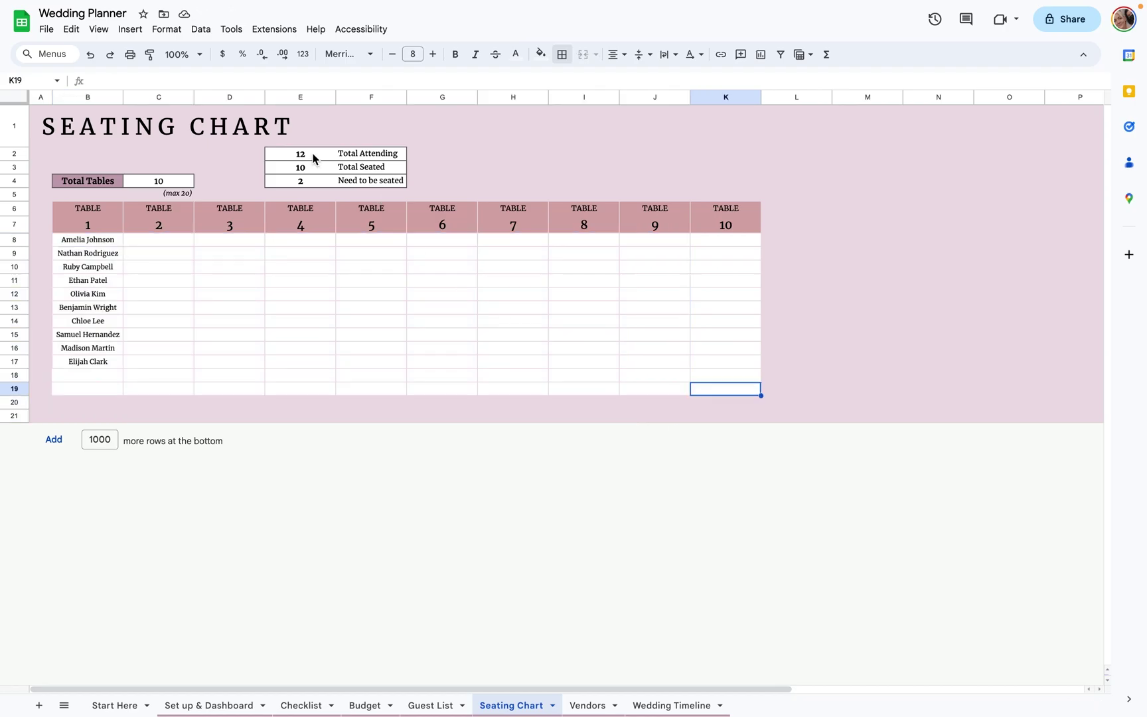
drag(315, 158, 314, 186)
key(ctrl+Page_Down)
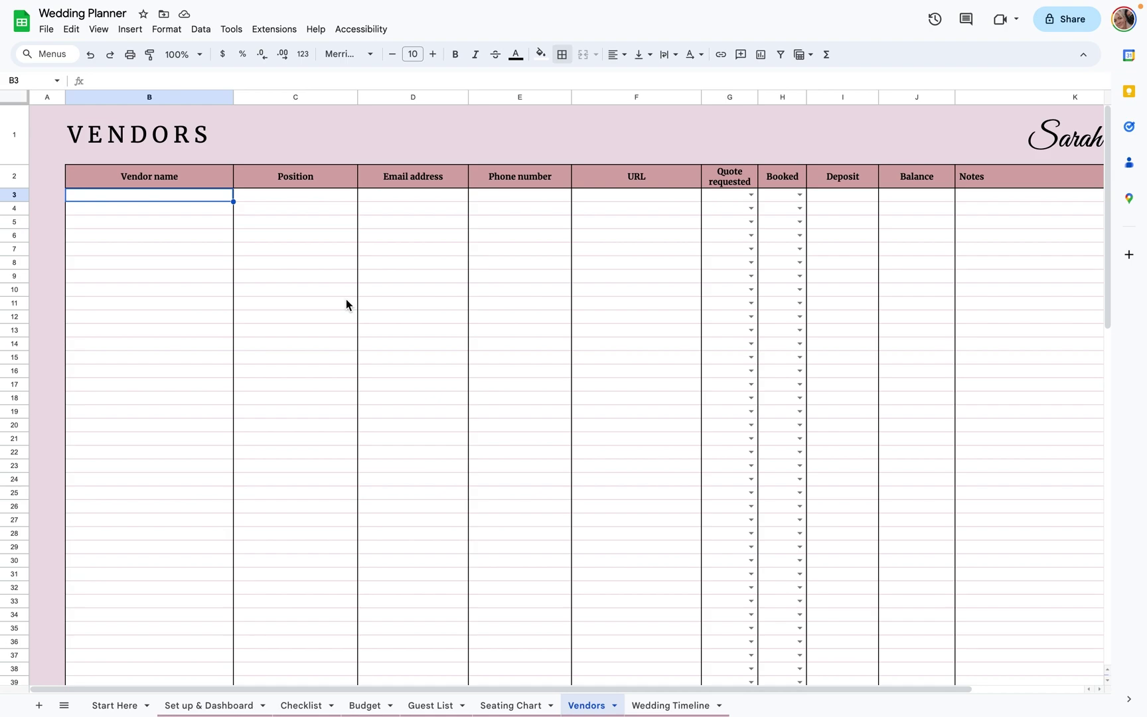
Enter the first vendor's name with position Florist in Vendors row 3.
double_click(166, 197)
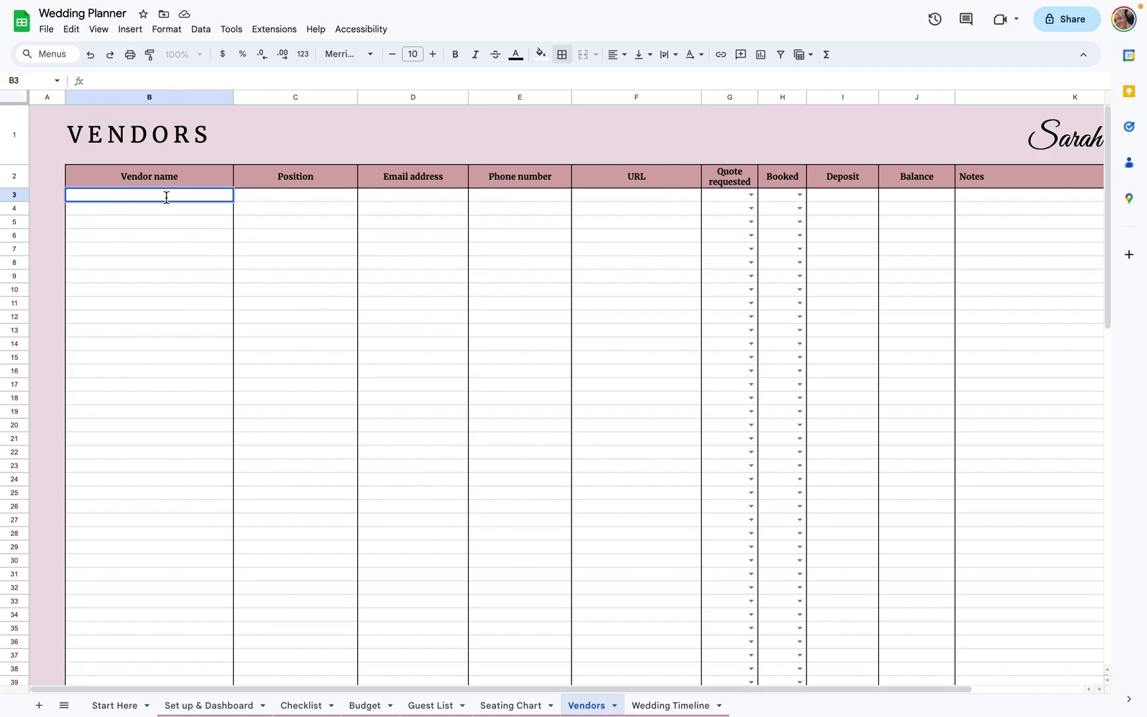
text(Samuel)
click(322, 198)
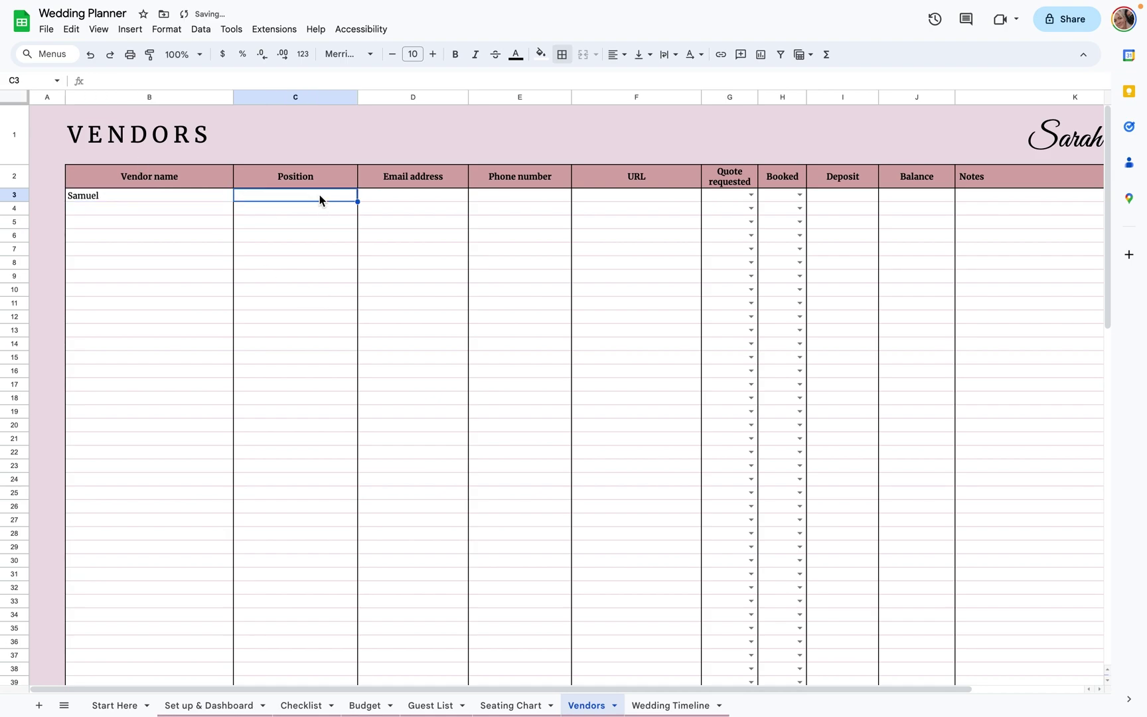
text(Florist)
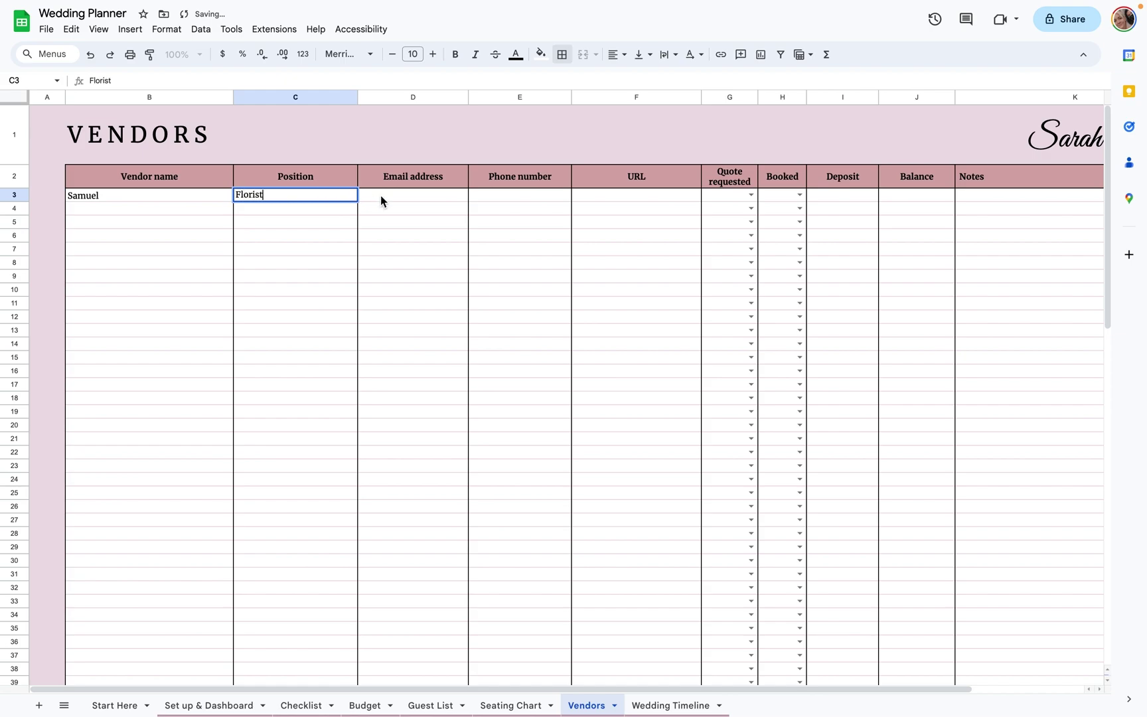
click(369, 194)
click(508, 195)
click(598, 192)
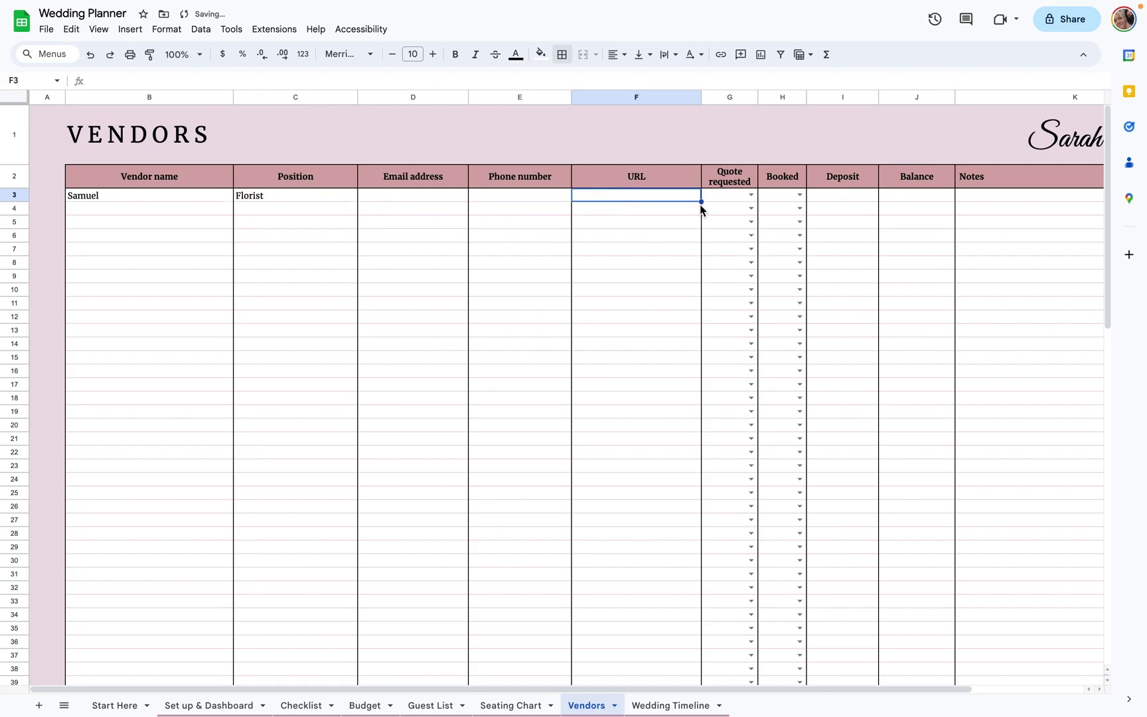
Set both Quote requested and Booked to Yes for the florist.
click(751, 195)
click(742, 211)
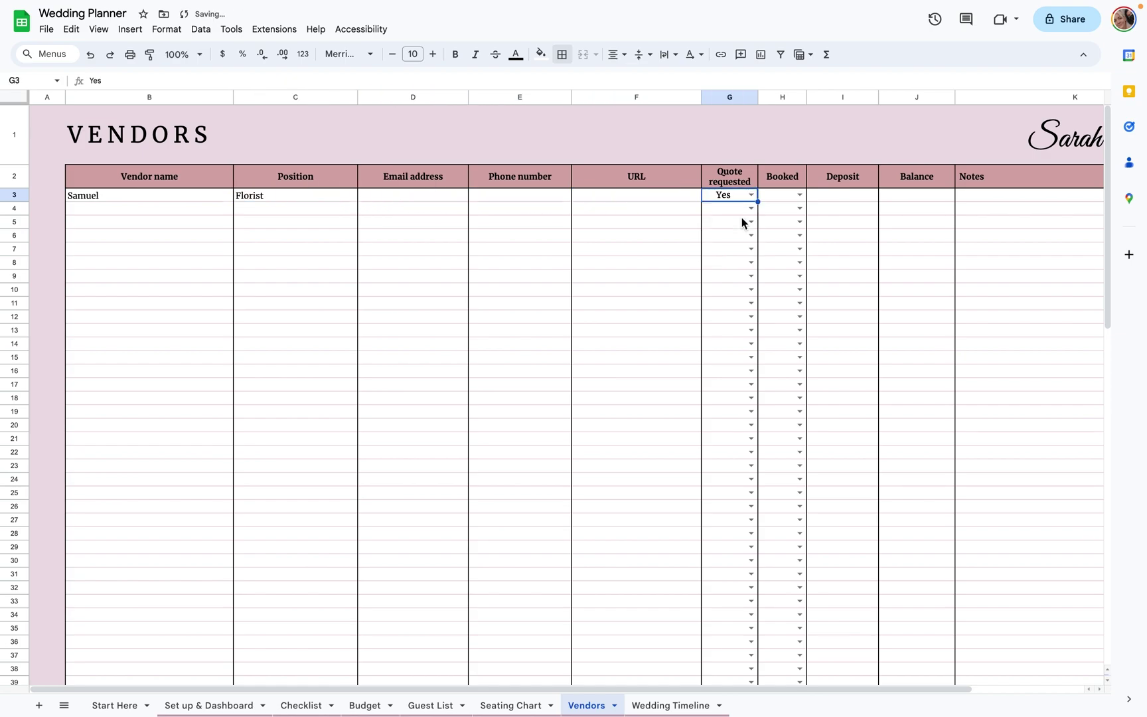
click(794, 195)
click(790, 211)
Pass over the Deposit, Balance and Notes cells, then switch to the Wedding Timeline sheet.
click(857, 193)
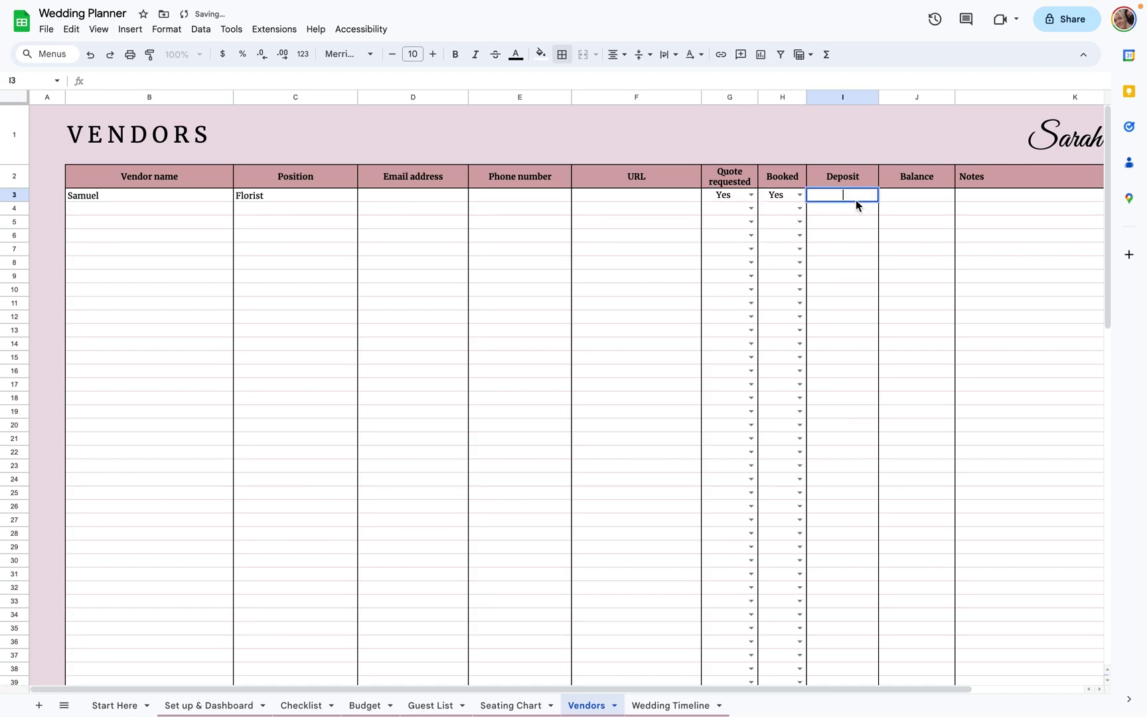
scroll(848, 210, right, 3)
click(722, 196)
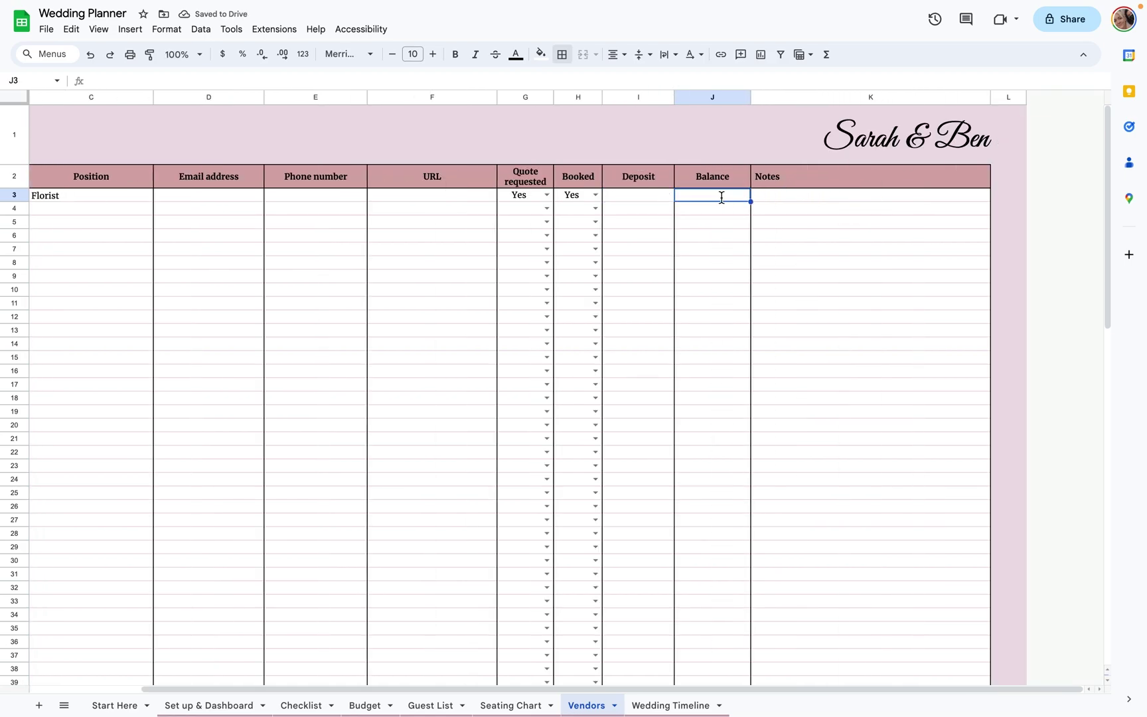
double_click(786, 198)
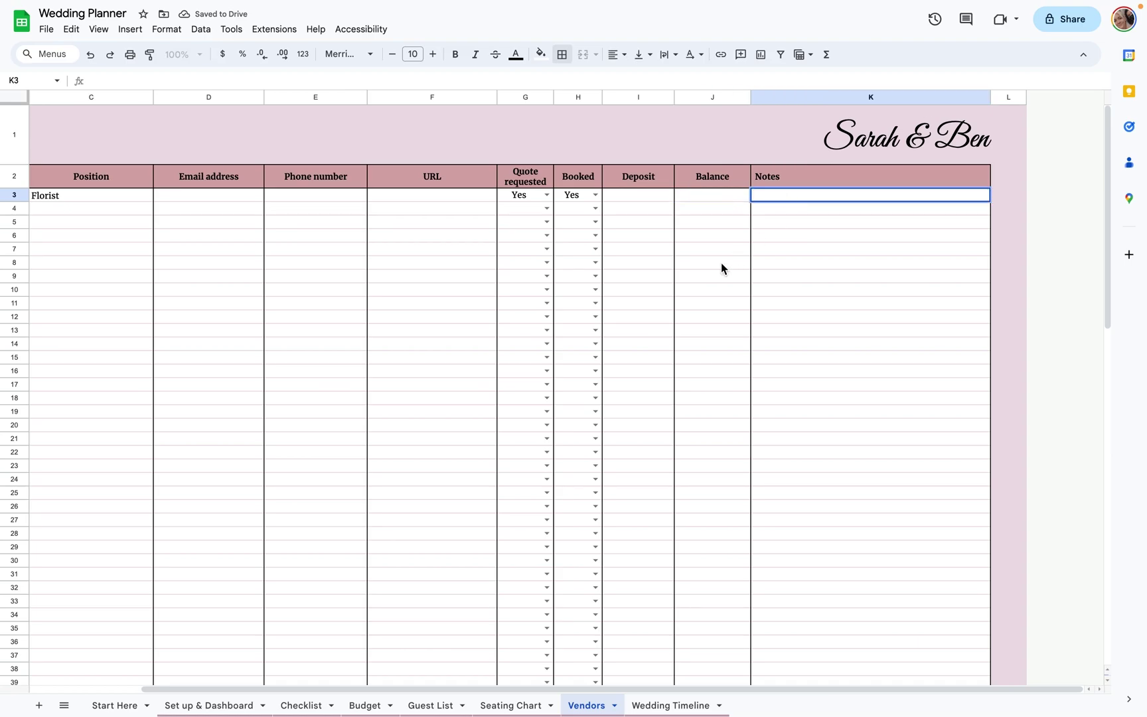
scroll(720, 263, left, 3)
click(683, 705)
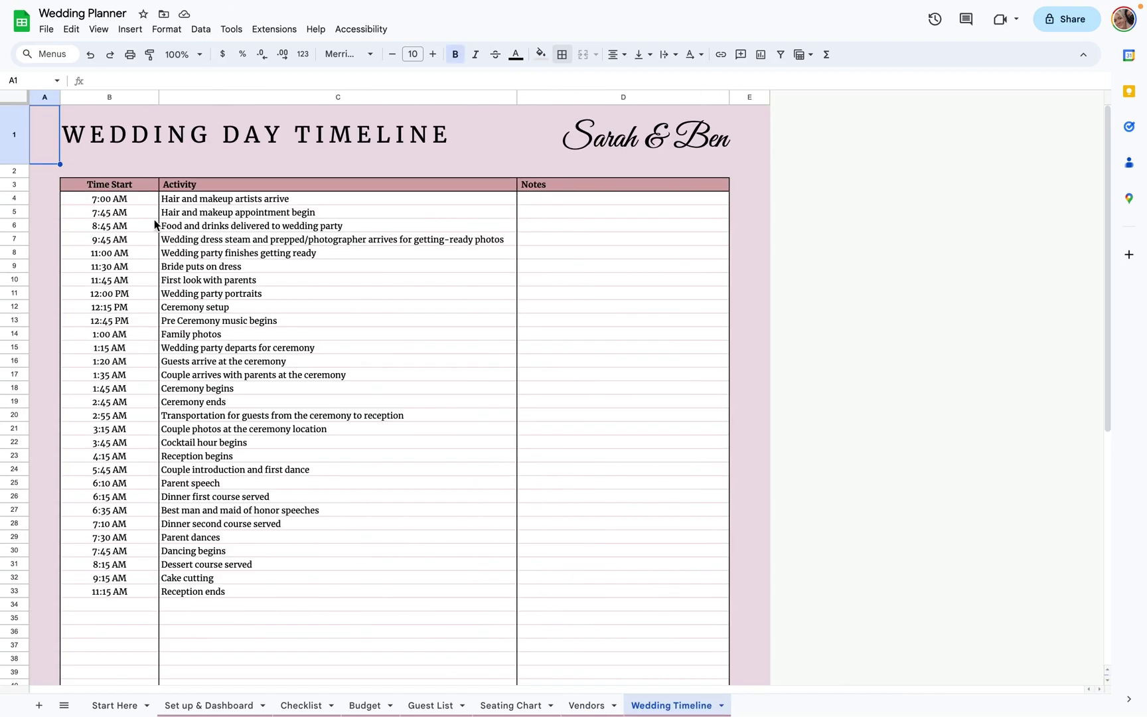
click(120, 200)
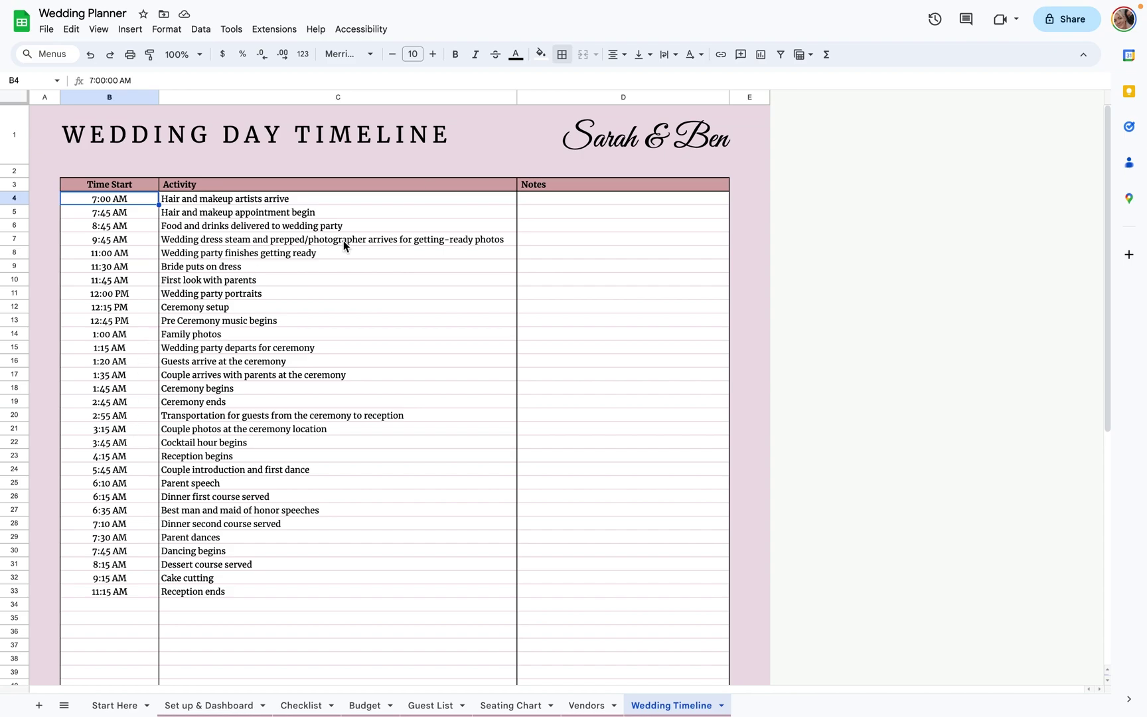
key(Right)
key(Right)
click(136, 200)
click(223, 200)
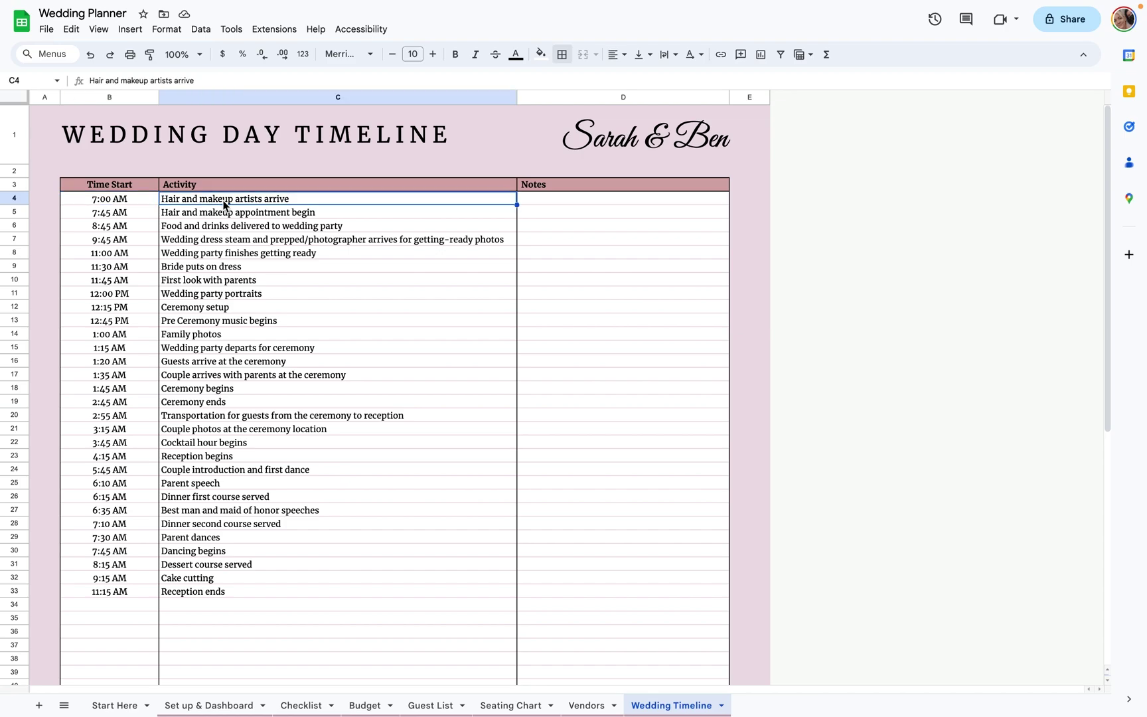
click(589, 198)
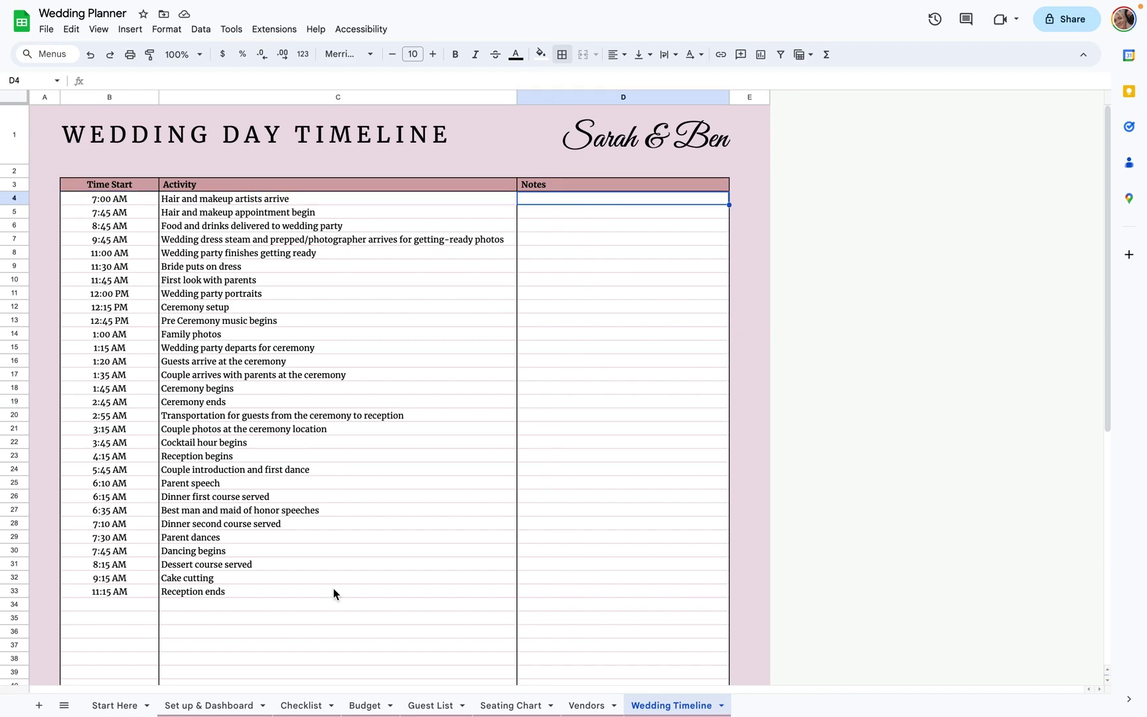